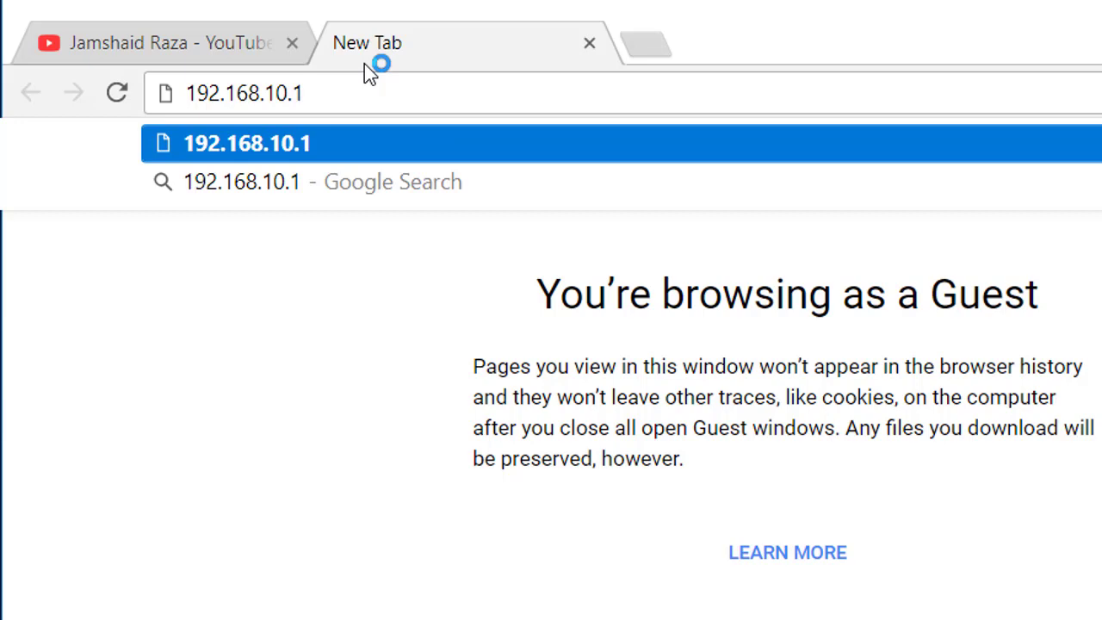
- Correct the address to 192.168.10.1 and load the router's login page
{"action": "key", "text": "Left"}
{"action": "key", "text": "Left"}
{"action": "key", "text": "BackSpace"}
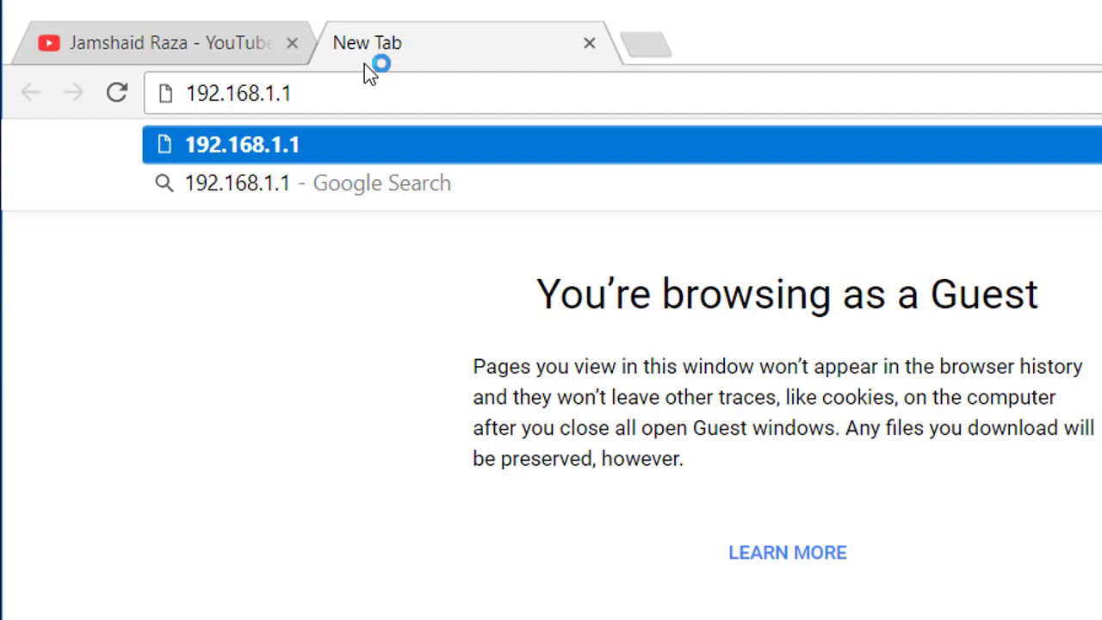
{"action": "type", "text": "0"}
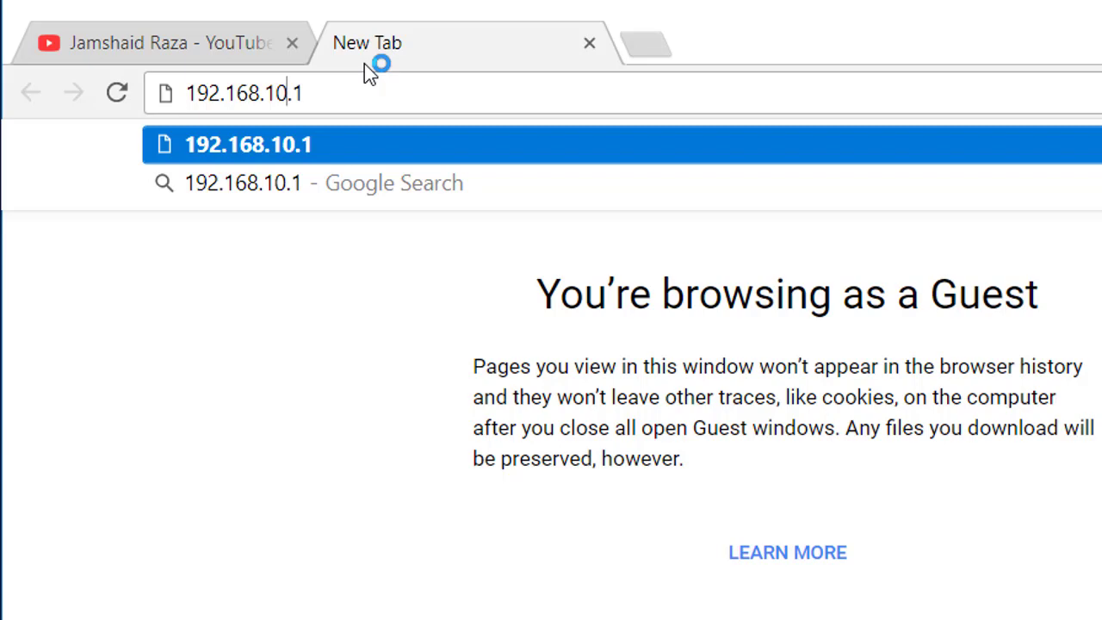
{"action": "key", "text": "Return"}
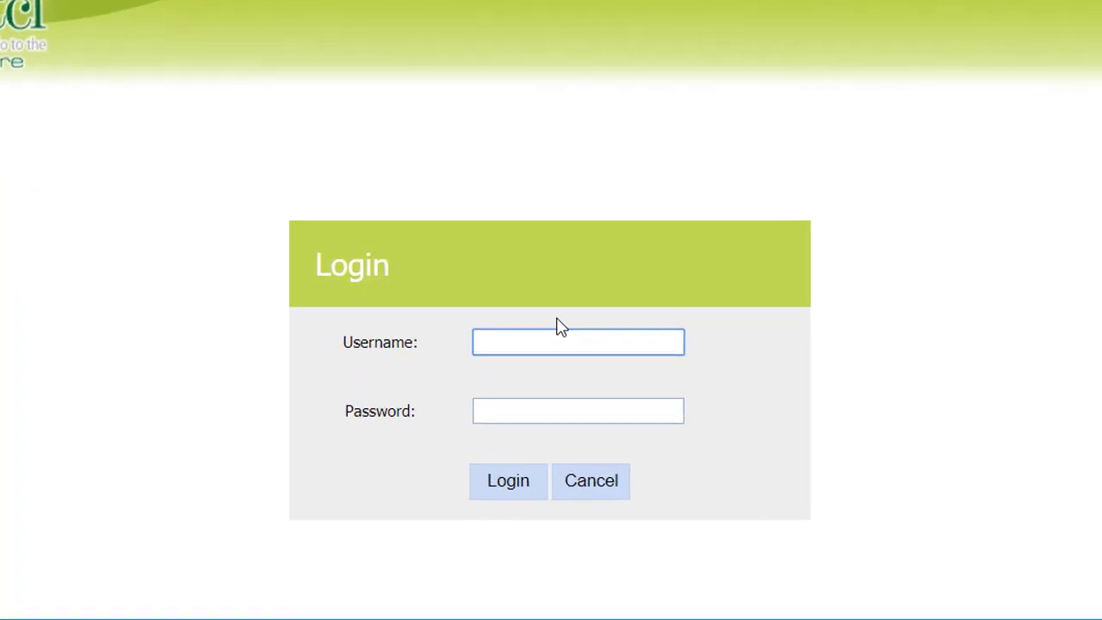
- Log in to the router as admin with the account password
{"action": "type", "text": "admin"}
{"action": "key", "text": "Tab"}
{"action": "type", "text": "*******"}
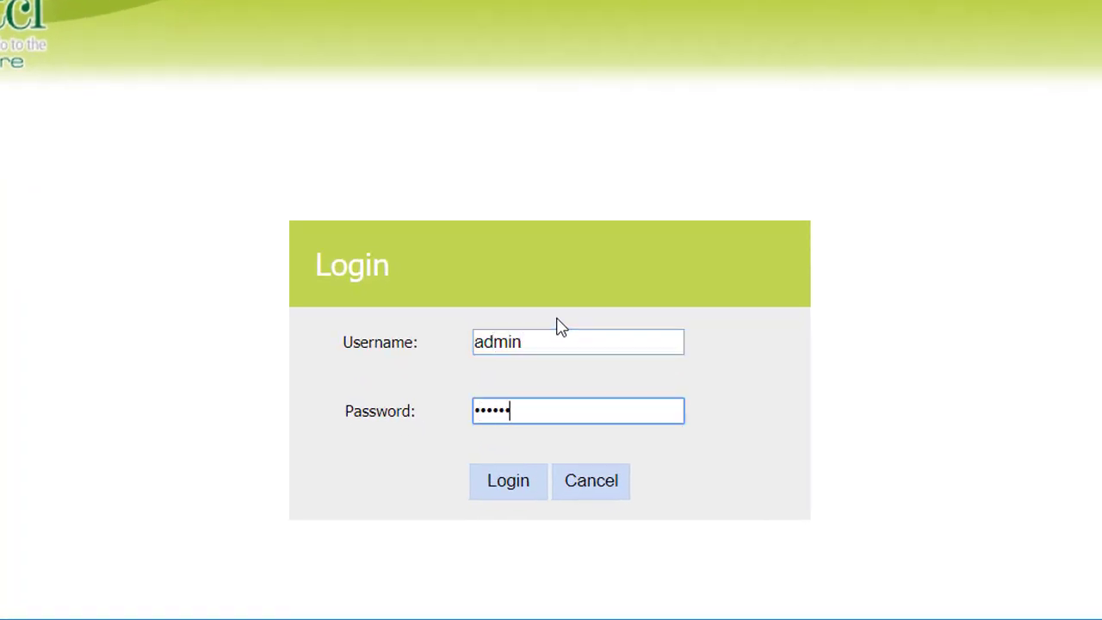
{"action": "key", "text": "Return"}
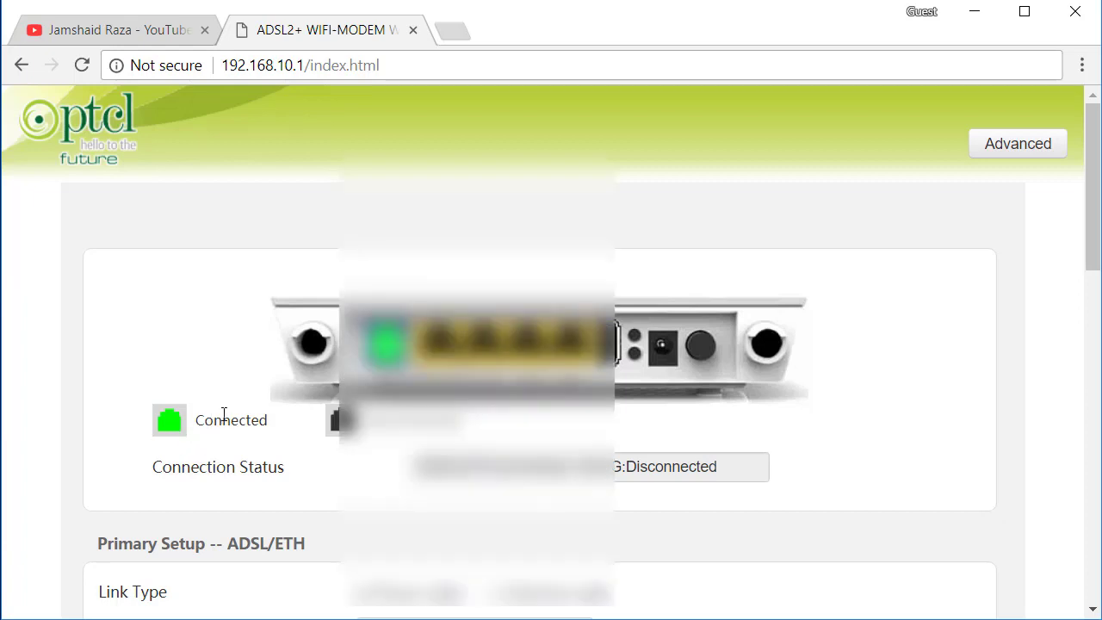
- Look over the home page, then switch to the Advanced view showing Device Info
{"action": "scroll", "coordinate": [231, 415], "scroll_direction": "down", "scroll_amount": 1}
{"action": "scroll", "coordinate": [230, 415], "scroll_direction": "down", "scroll_amount": 5}
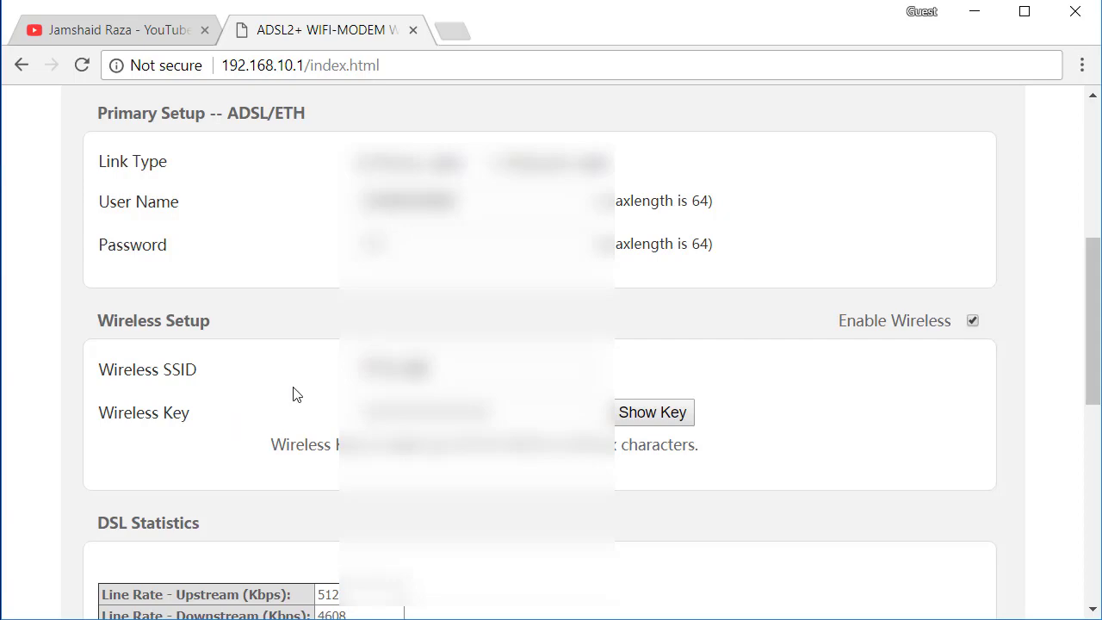
{"action": "scroll", "coordinate": [293, 394], "scroll_direction": "down", "scroll_amount": 5}
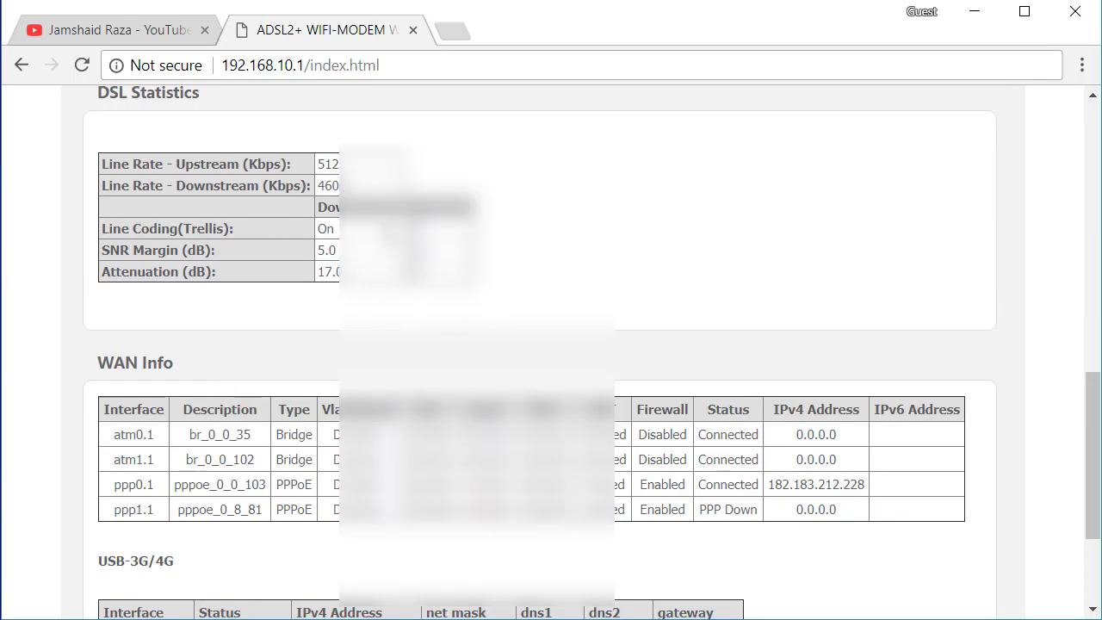
{"action": "scroll", "coordinate": [550, 344], "scroll_direction": "down", "scroll_amount": 3}
{"action": "scroll", "coordinate": [551, 345], "scroll_direction": "up", "scroll_amount": 10}
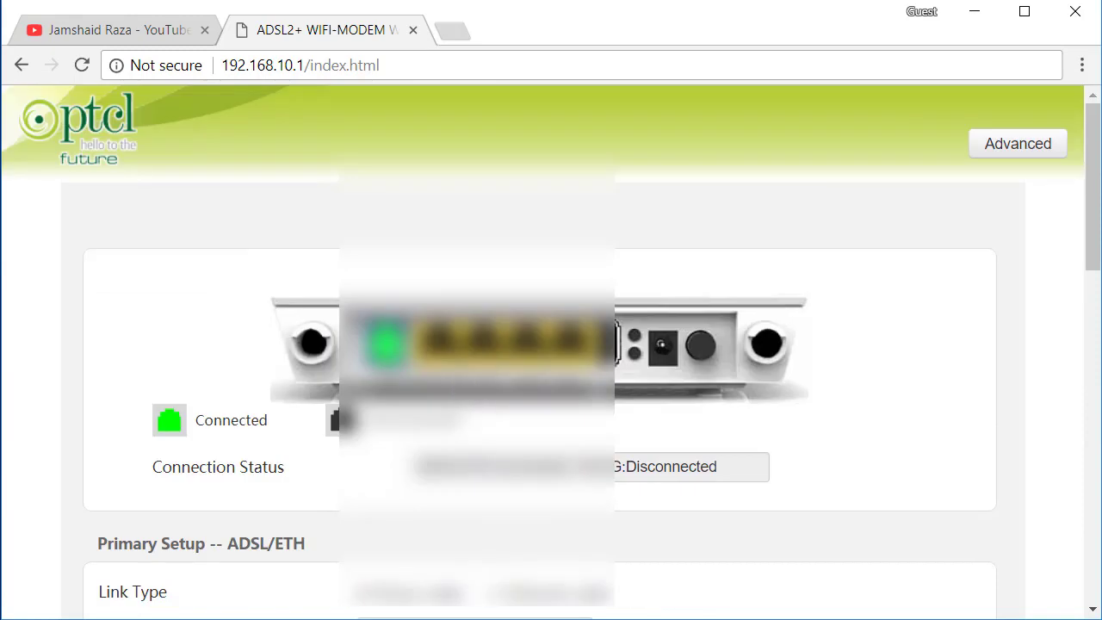
{"action": "left_click", "coordinate": [1023, 146]}
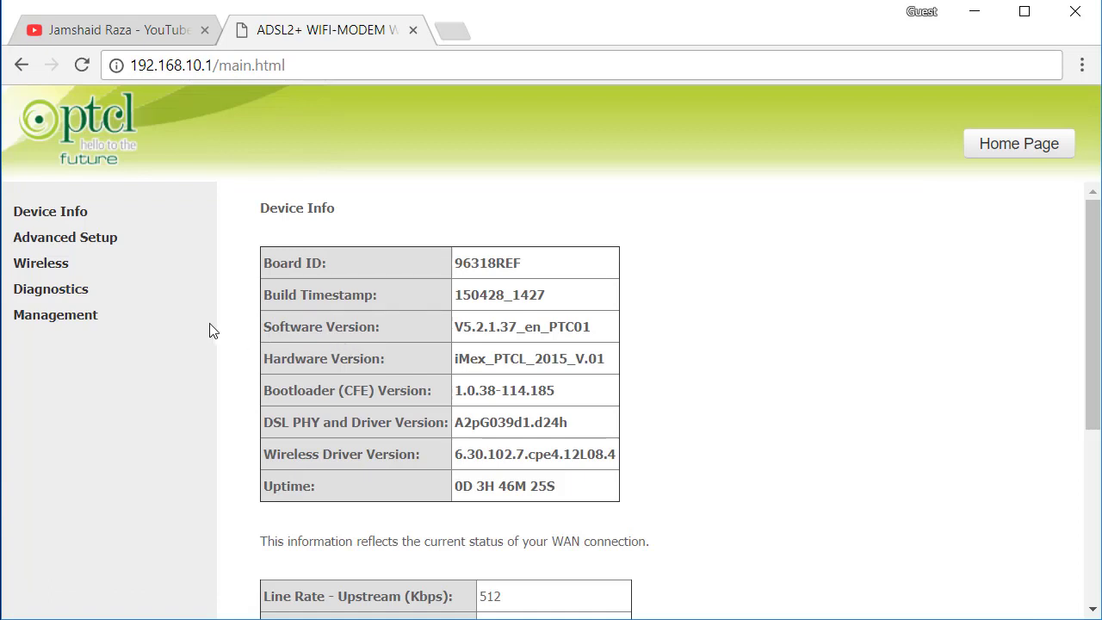
- View the DHCP leases under Device Info, showing 192.168.10.12 and 192.168.10.2
{"action": "scroll", "coordinate": [419, 331], "scroll_direction": "down", "scroll_amount": 4}
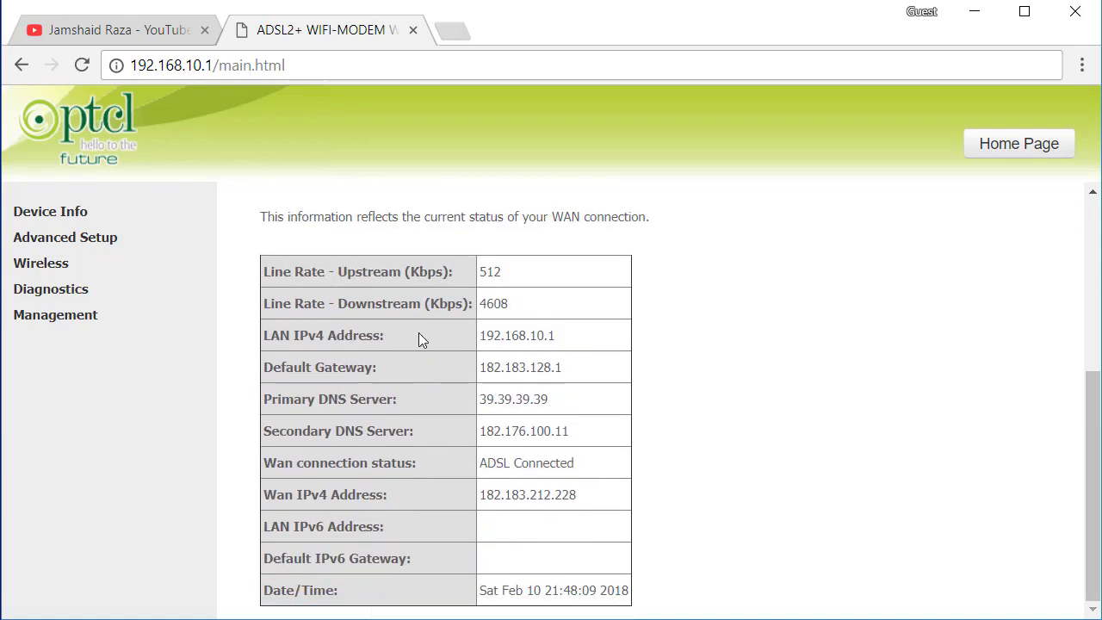
{"action": "scroll", "coordinate": [418, 332], "scroll_direction": "up", "scroll_amount": 4}
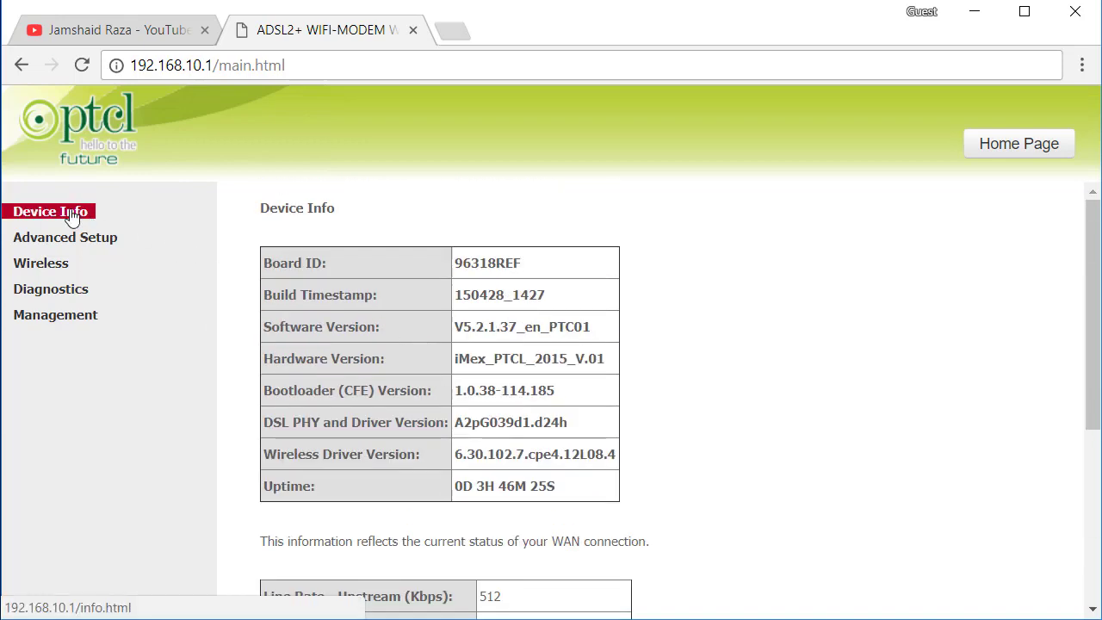
{"action": "left_click", "coordinate": [73, 215]}
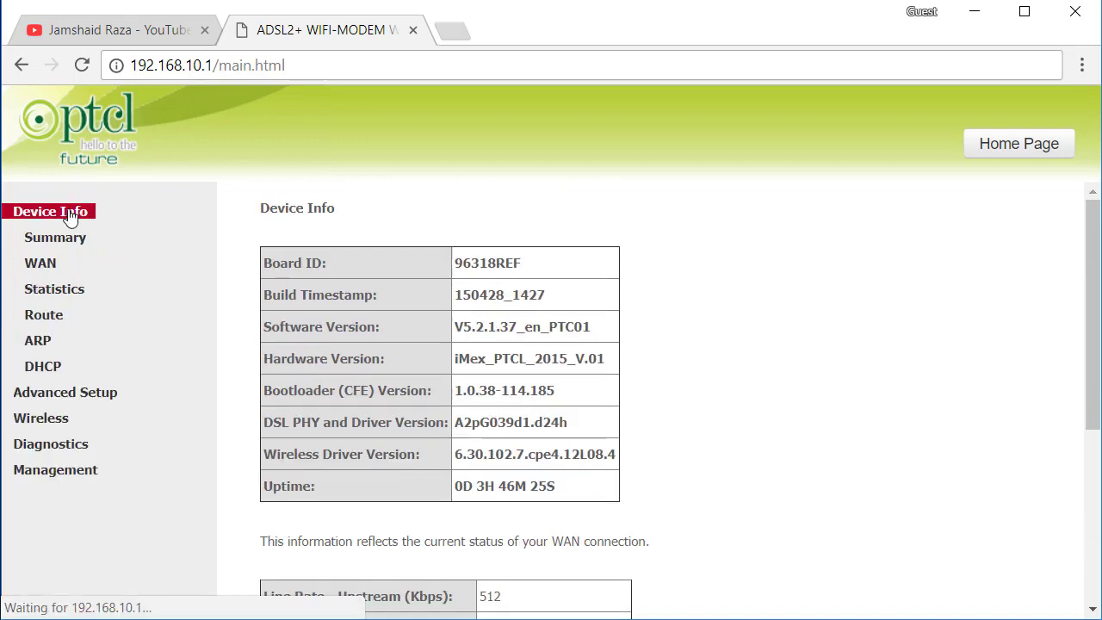
{"action": "left_click", "coordinate": [47, 376]}
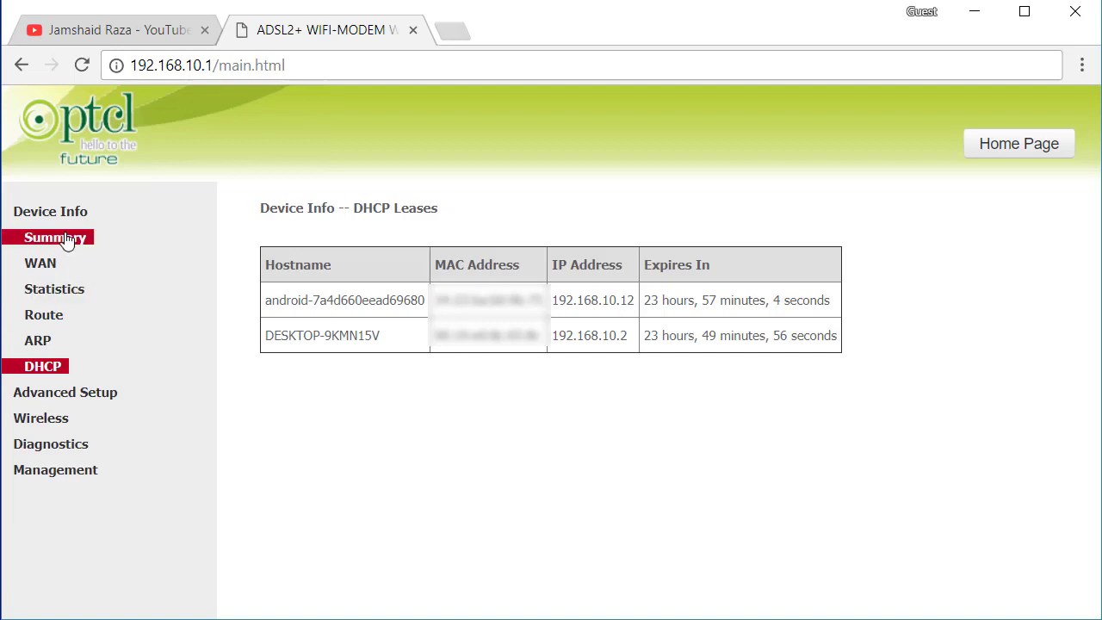
- Go to Advanced Setup's Bandwidth Control page
{"action": "left_click", "coordinate": [88, 398]}
{"action": "scroll", "coordinate": [187, 386], "scroll_direction": "down", "scroll_amount": 1}
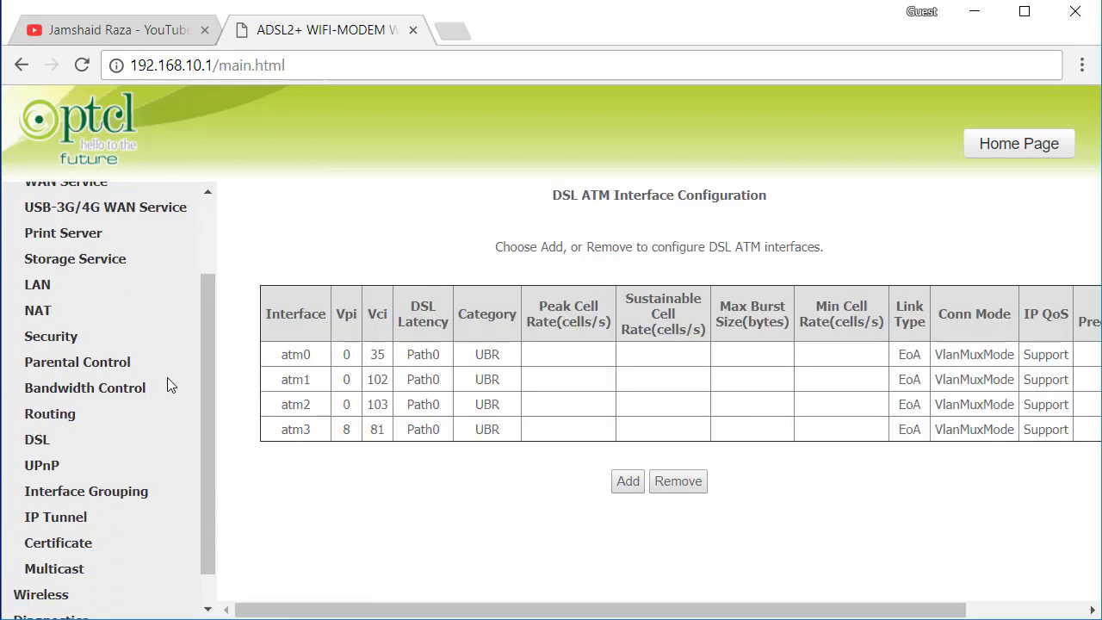
{"action": "scroll", "coordinate": [169, 385], "scroll_direction": "down", "scroll_amount": 1}
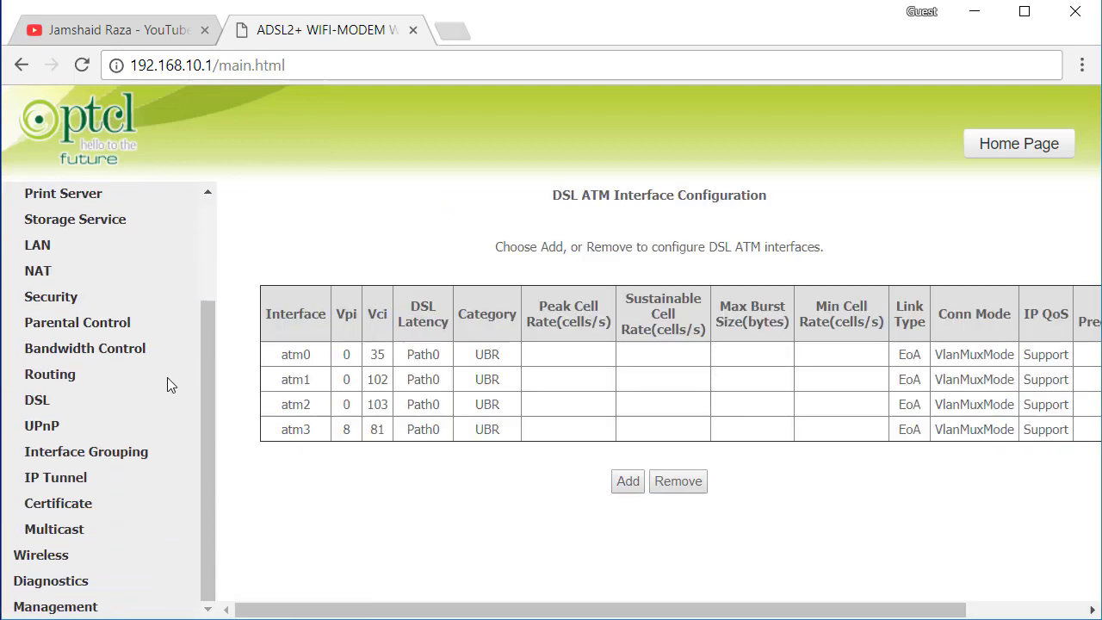
{"action": "left_click", "coordinate": [118, 357]}
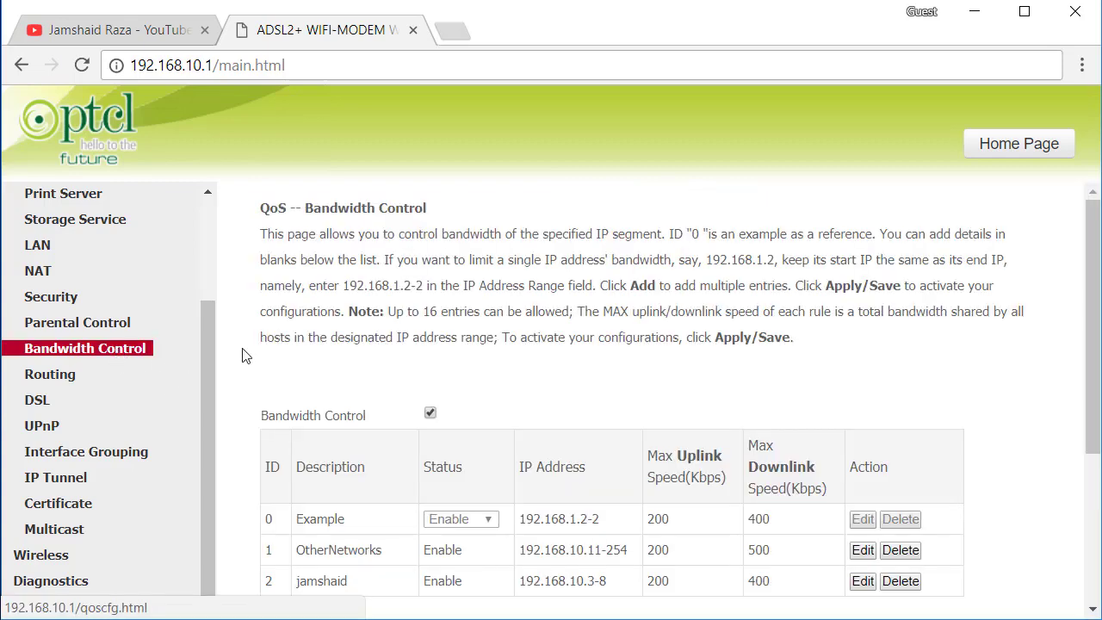
- Review the existing bandwidth rules and highlight the Example rule's ID and description
{"action": "scroll", "coordinate": [303, 353], "scroll_direction": "down", "scroll_amount": 2}
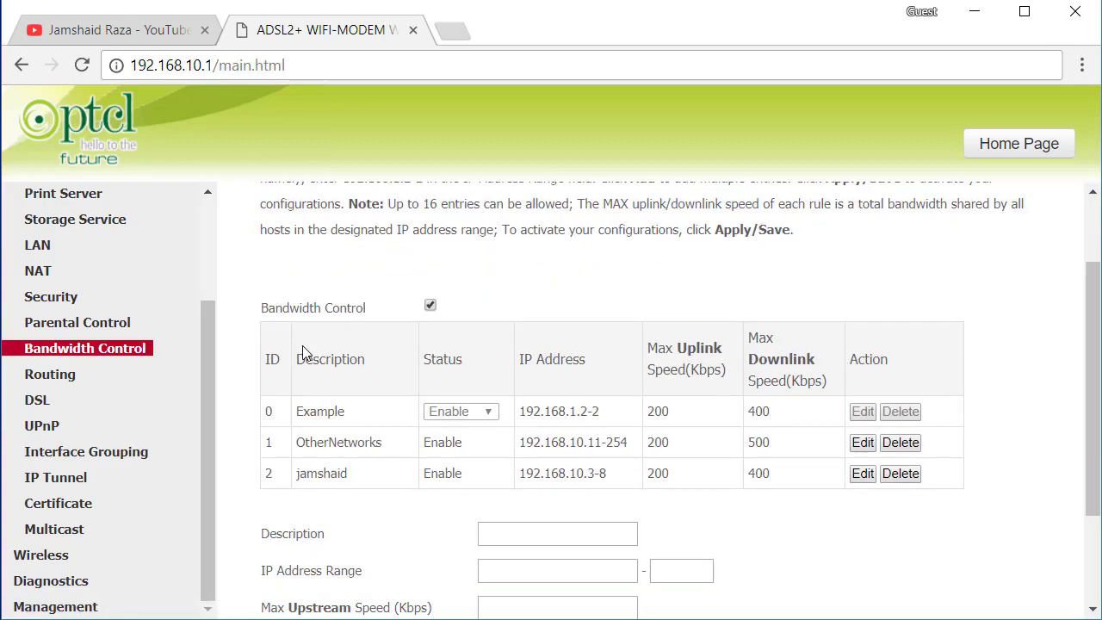
{"action": "scroll", "coordinate": [303, 352], "scroll_direction": "down", "scroll_amount": 3}
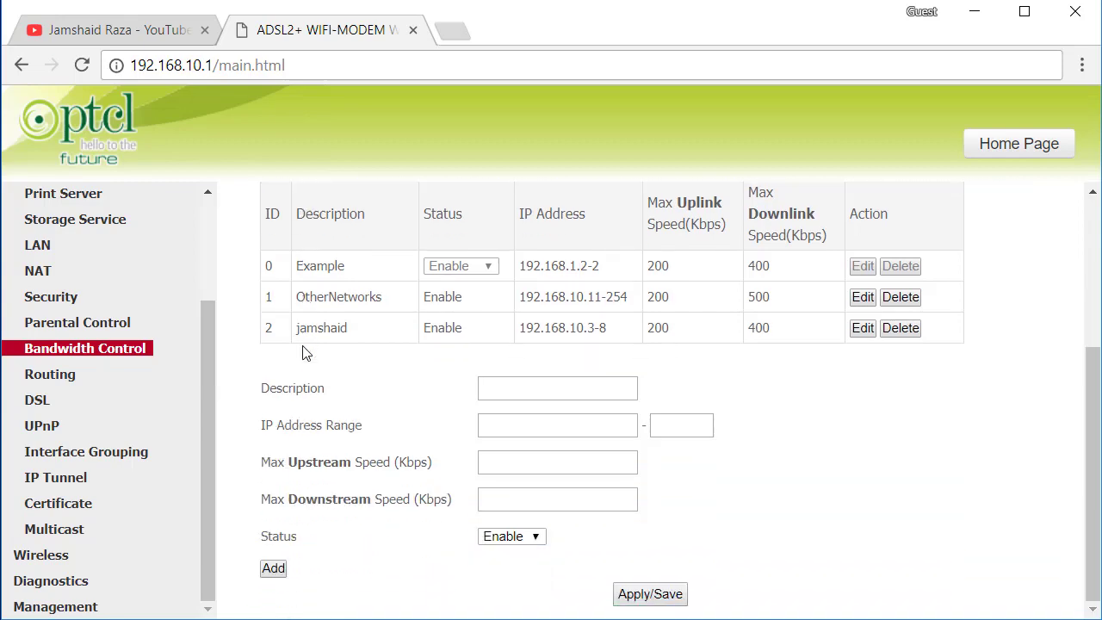
{"action": "scroll", "coordinate": [303, 353], "scroll_direction": "up", "scroll_amount": 4}
{"action": "scroll", "coordinate": [303, 353], "scroll_direction": "down", "scroll_amount": 2}
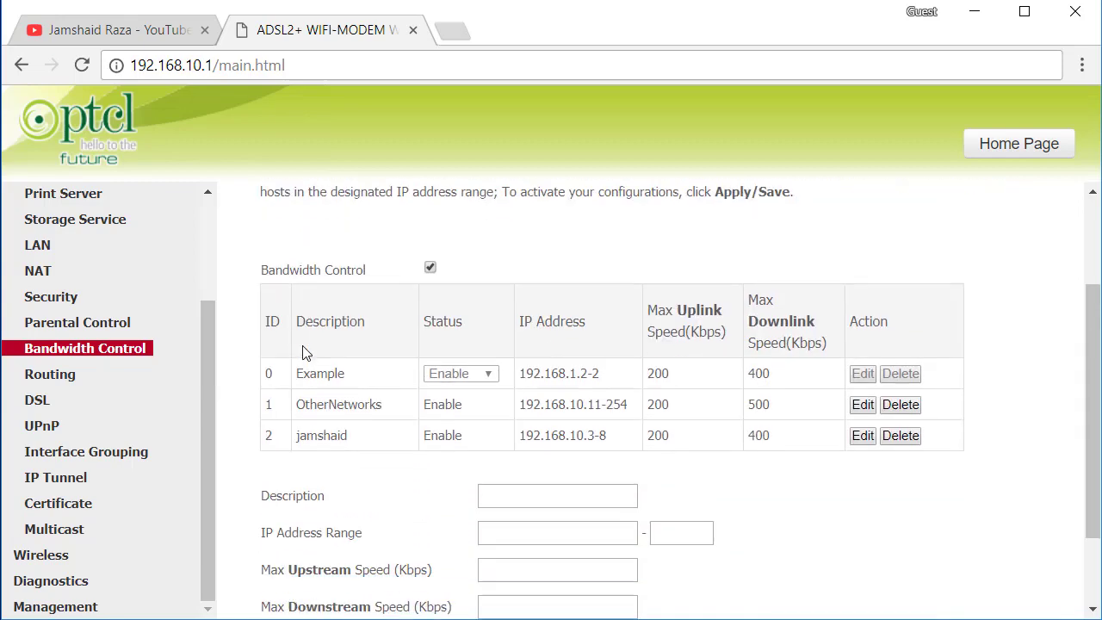
{"action": "scroll", "coordinate": [303, 353], "scroll_direction": "up", "scroll_amount": 2}
{"action": "scroll", "coordinate": [304, 351], "scroll_direction": "down", "scroll_amount": 2}
{"action": "left_click_drag", "start_coordinate": [267, 372], "coordinate": [386, 373]}
{"action": "left_click", "coordinate": [306, 372]}
- Start a new rule described 'familyMember' for IP range 192.168.10.2 to 10
{"action": "scroll", "coordinate": [675, 448], "scroll_direction": "down", "scroll_amount": 3}
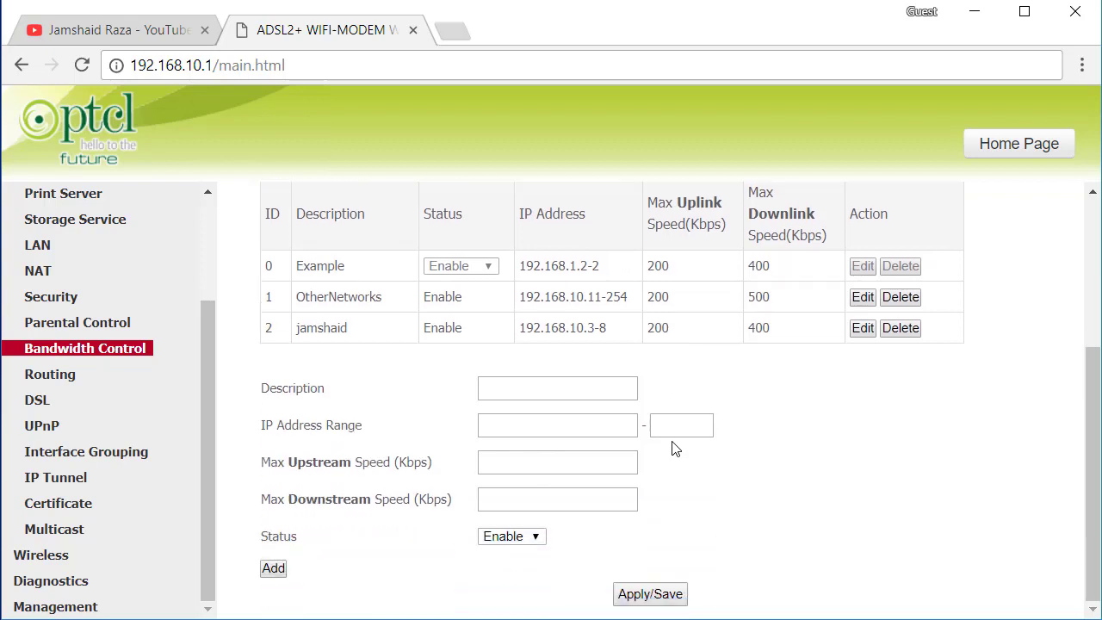
{"action": "left_click", "coordinate": [578, 395]}
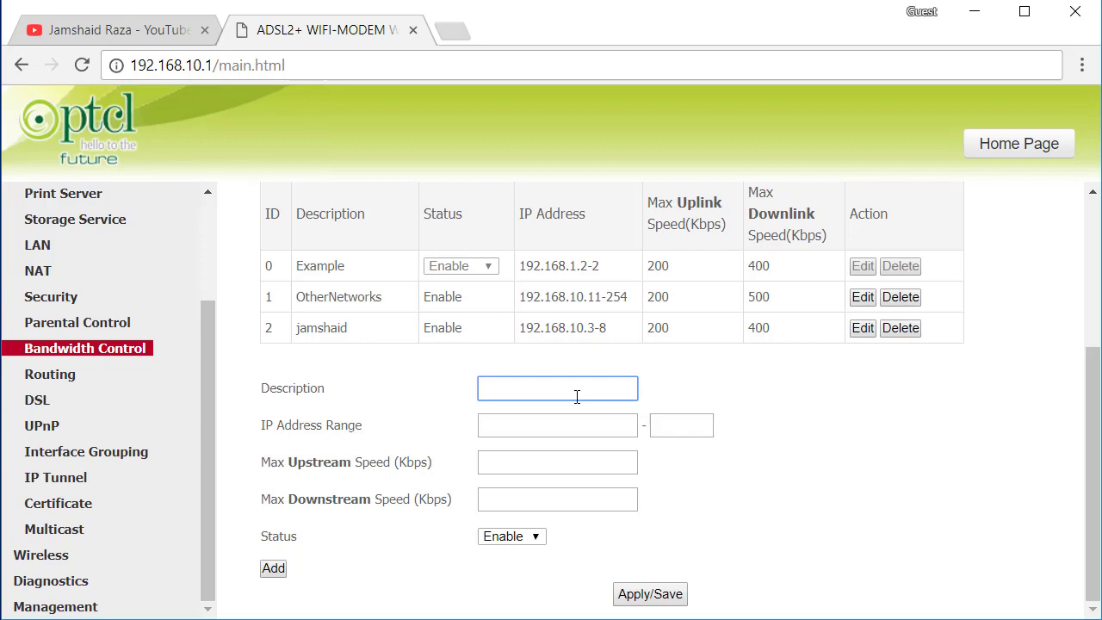
{"action": "type", "text": "family"}
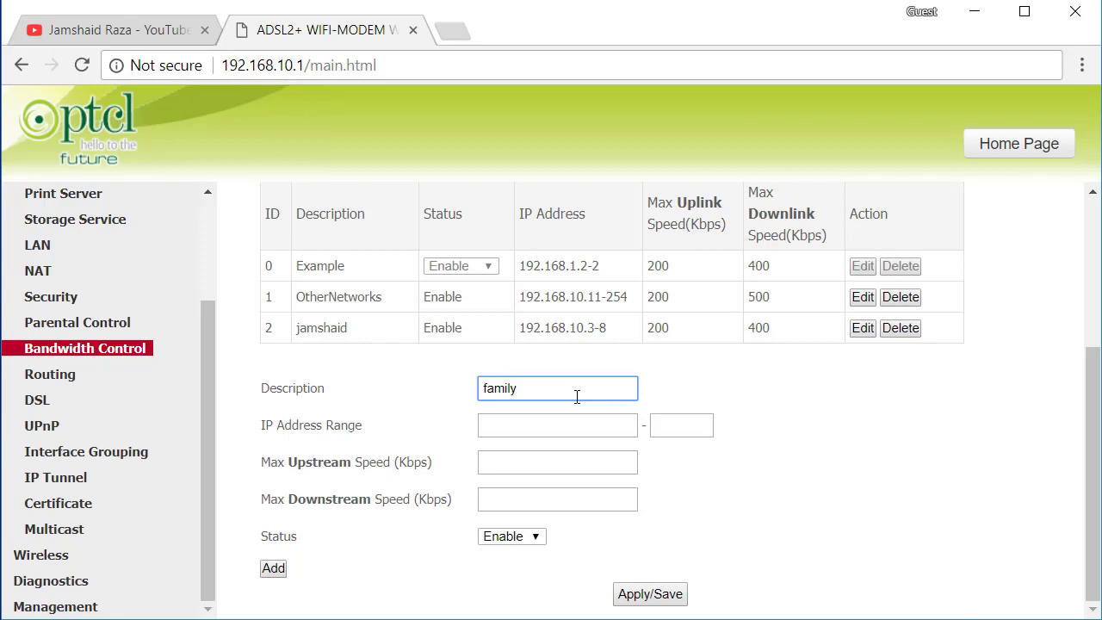
{"action": "type", "text": "Meme"}
{"action": "type", "text": "be"}
{"action": "key", "text": "BackSpace"}
{"action": "key", "text": "BackSpace"}
{"action": "key", "text": "BackSpace"}
{"action": "type", "text": "ber"}
{"action": "key", "text": "Tab"}
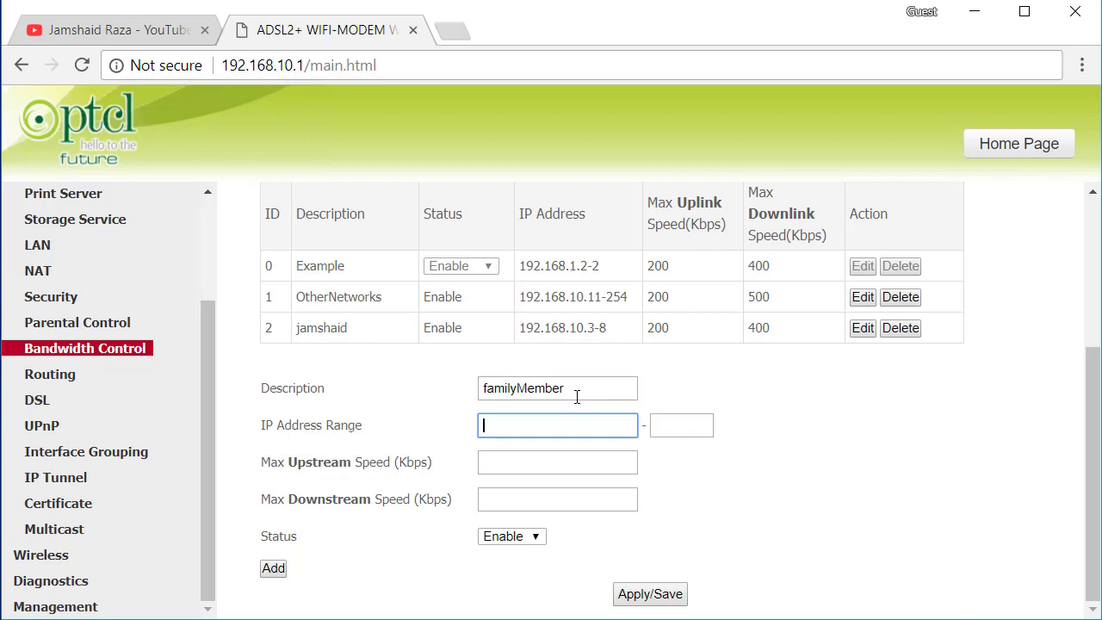
{"action": "type", "text": "192.168.10-2"}
{"action": "key", "text": "BackSpace"}
{"action": "type", "text": ".2"}
{"action": "left_click", "coordinate": [676, 430]}
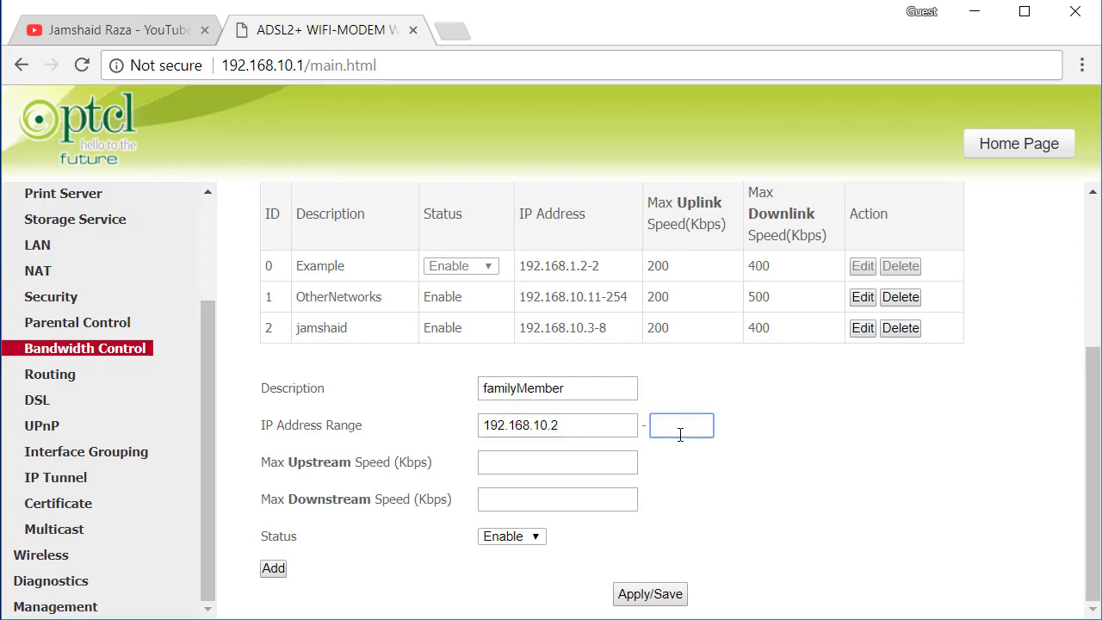
{"action": "type", "text": "10"}
- Set 512 Kbps upstream and downstream limits and add the rule, getting an 'IP address already exists' alert
{"action": "left_click", "coordinate": [556, 463]}
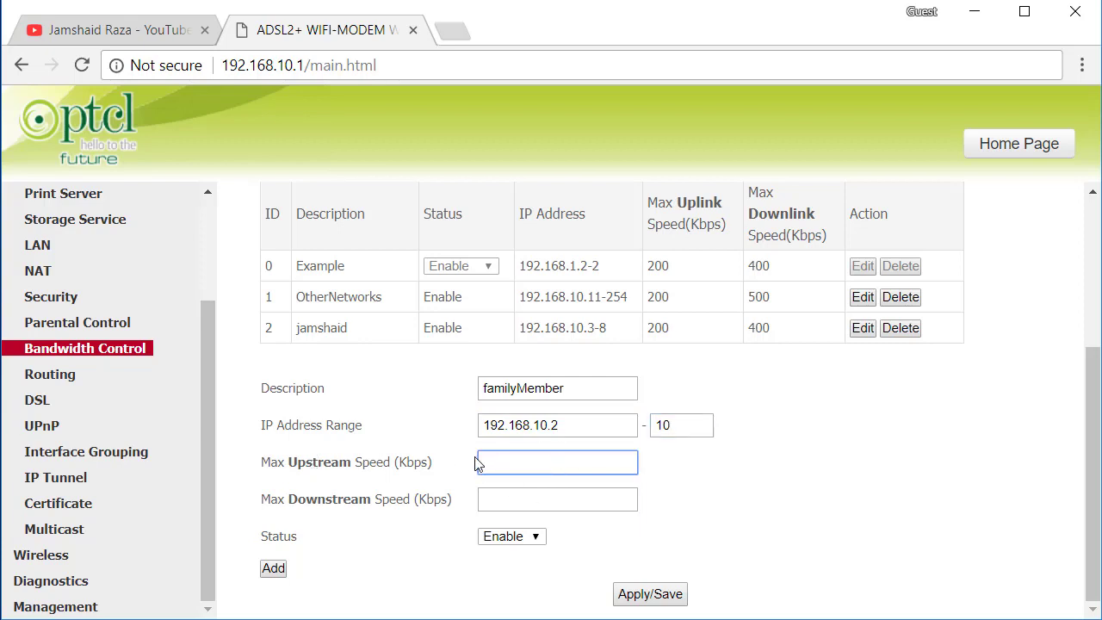
{"action": "type", "text": "500"}
{"action": "key", "text": "BackSpace"}
{"action": "key", "text": "BackSpace"}
{"action": "type", "text": "12"}
{"action": "left_click", "coordinate": [523, 497]}
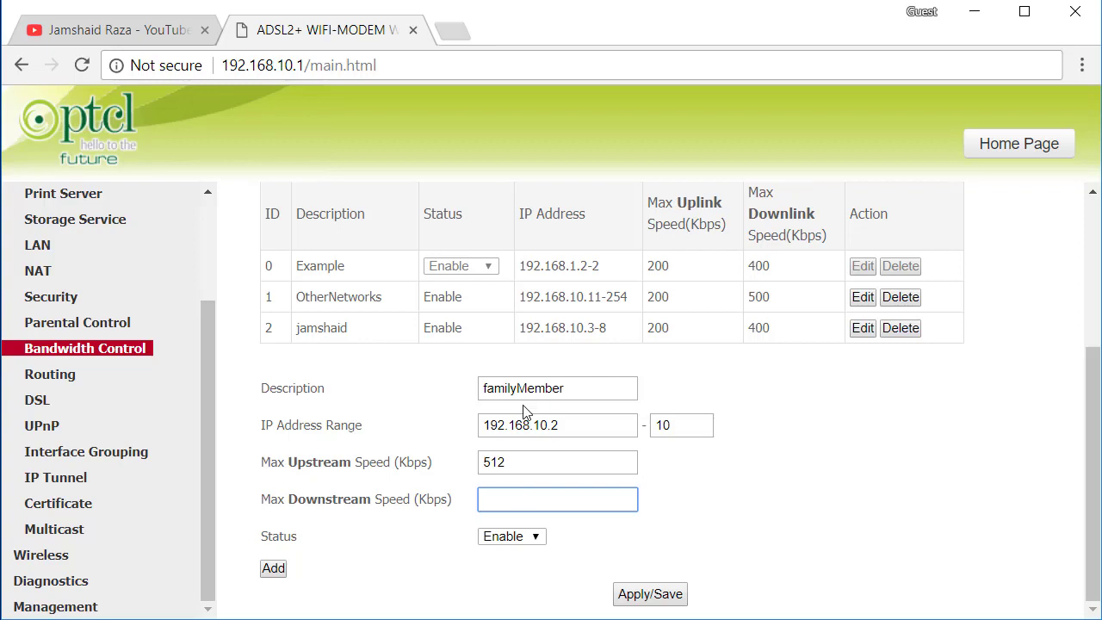
{"action": "type", "text": "5122"}
{"action": "key", "text": "BackSpace"}
{"action": "left_click", "coordinate": [272, 569]}
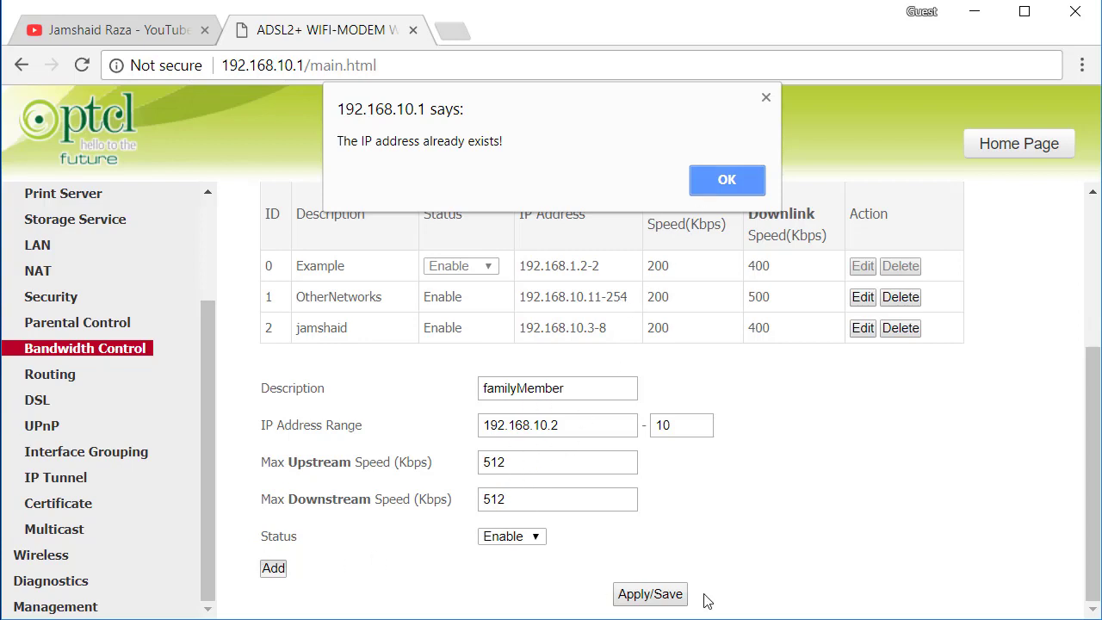
- Dismiss the alert and clear the range end 10, leaving only 192.168.10.2
{"action": "left_click", "coordinate": [767, 97]}
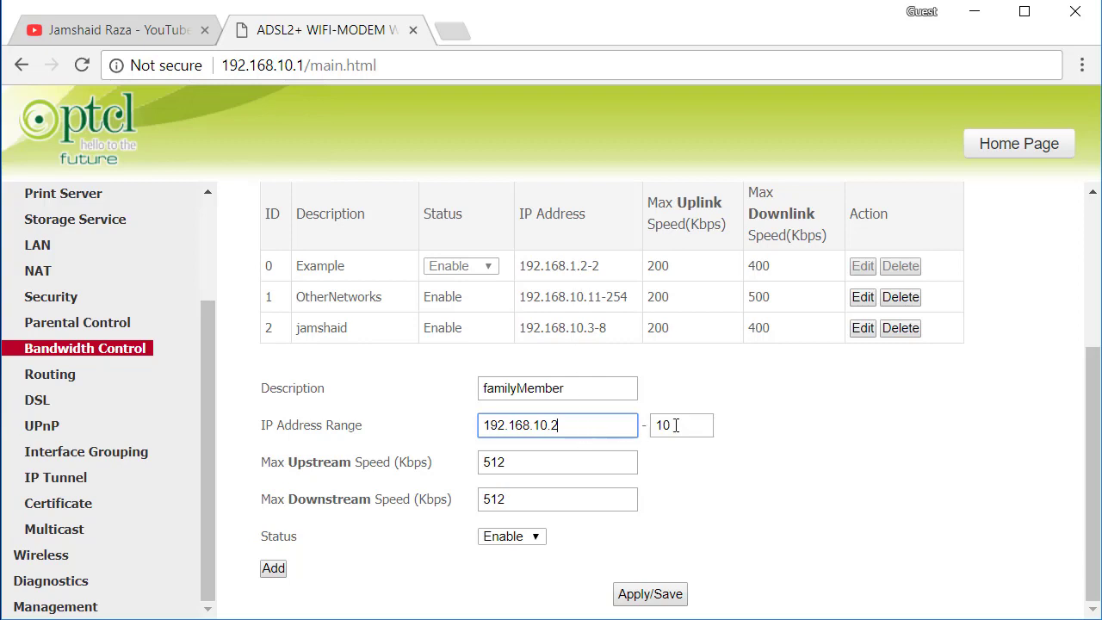
{"action": "left_click_drag", "start_coordinate": [671, 423], "coordinate": [650, 423]}
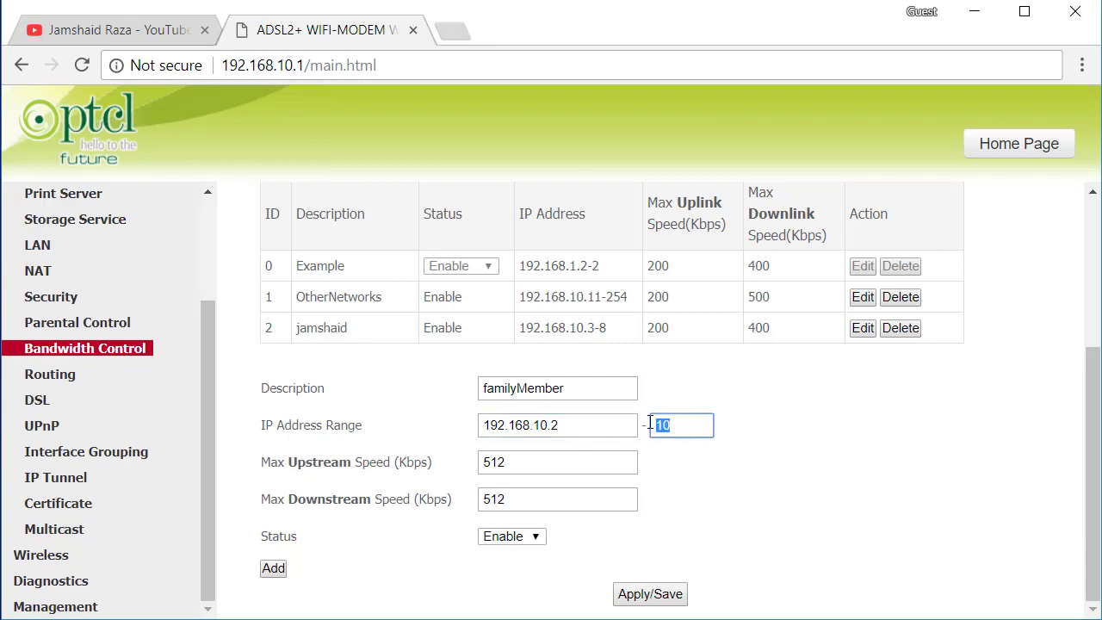
{"action": "key", "text": "BackSpace"}
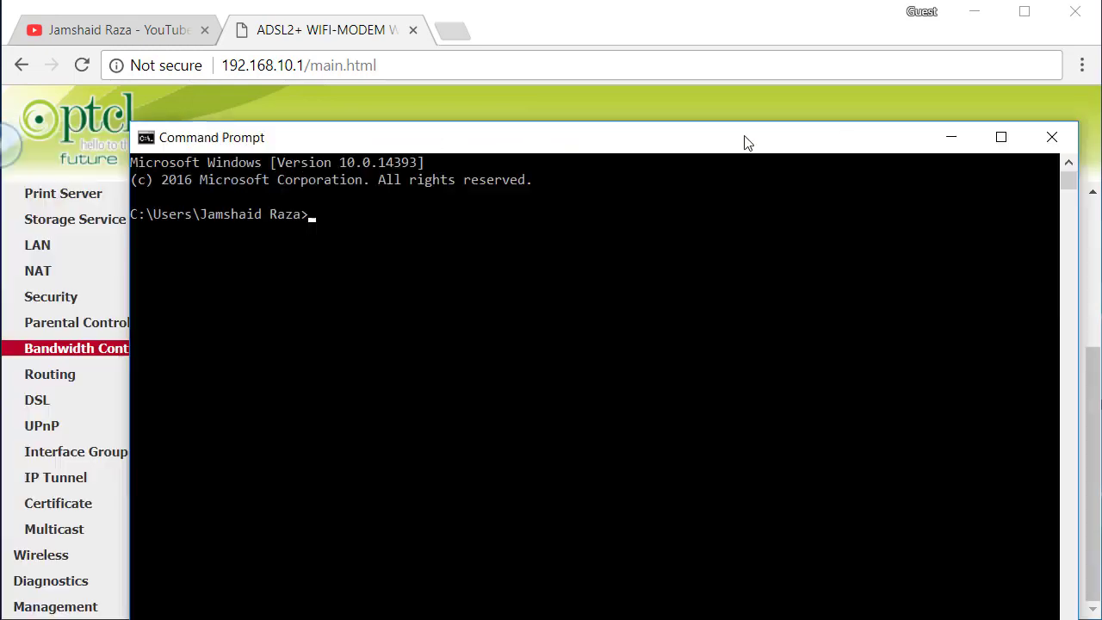
{"action": "left_click_drag", "start_coordinate": [746, 141], "coordinate": [634, 66]}
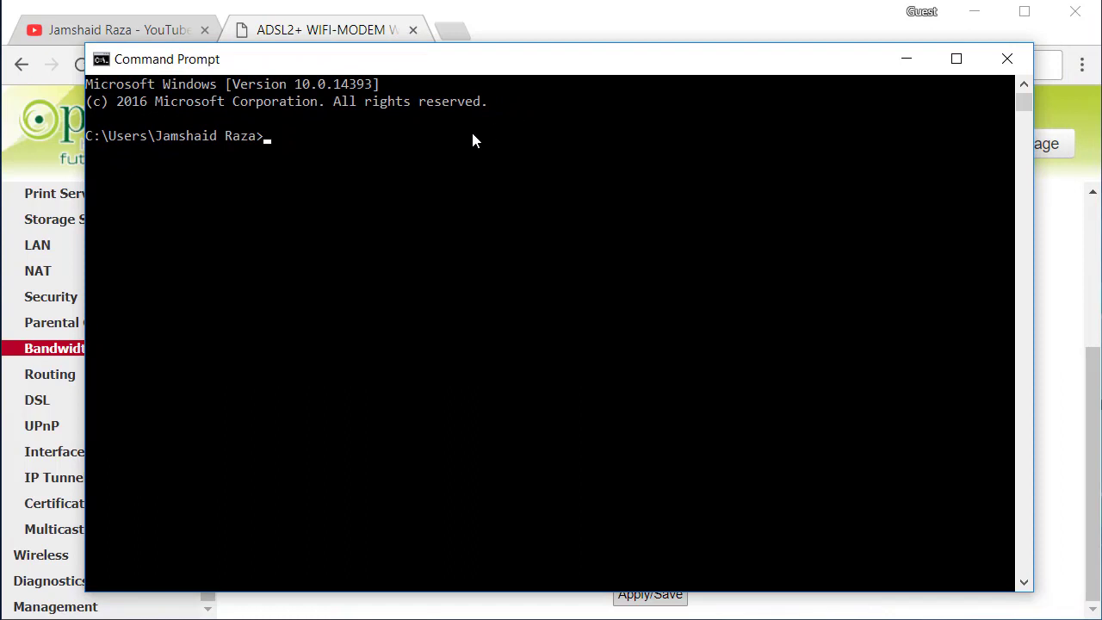
- Run ipconfig to confirm this PC's Wi-Fi IPv4 address is 192.168.10.2
{"action": "type", "text": "ipconfig/"}
{"action": "key", "text": "BackSpace"}
{"action": "key", "text": "Return"}
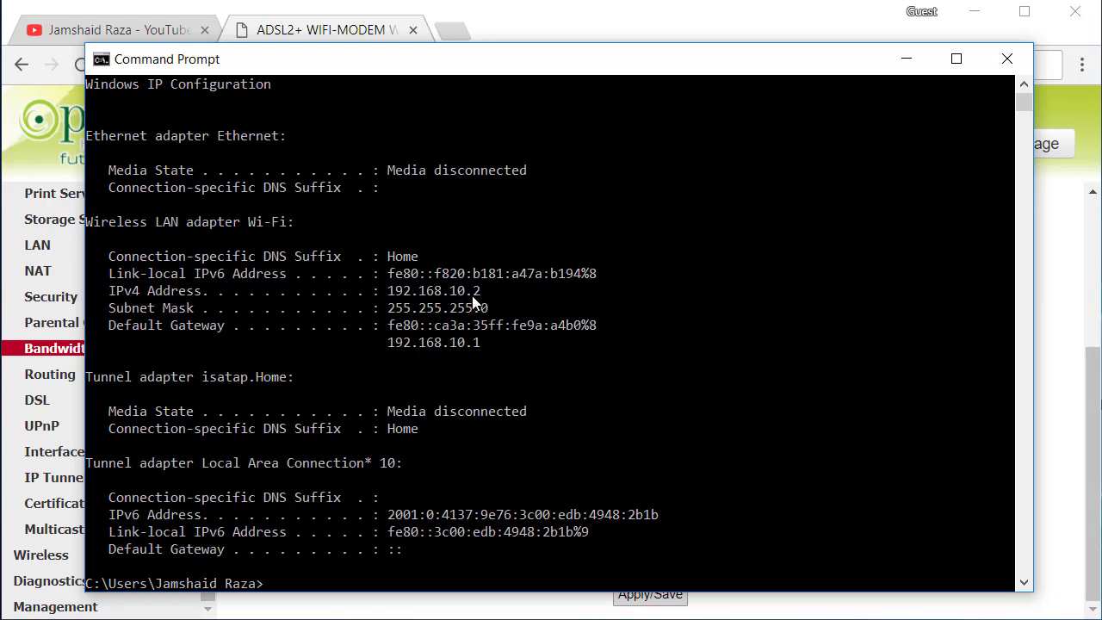
- Load speedtest.net in a new browser tab
{"action": "left_click", "coordinate": [921, 59]}
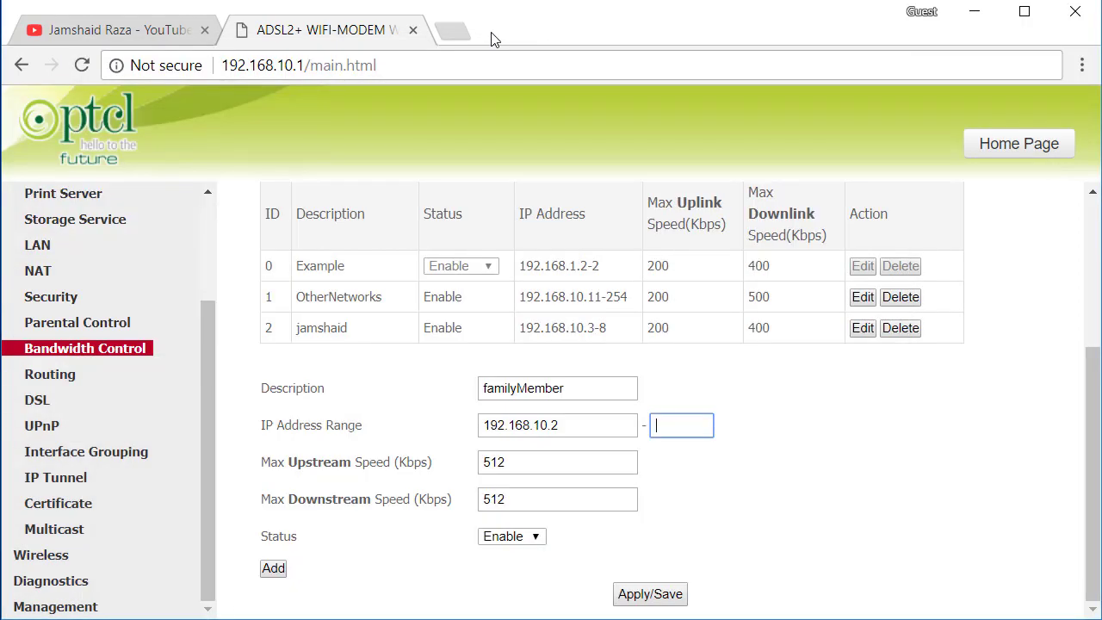
{"action": "left_click", "coordinate": [465, 32]}
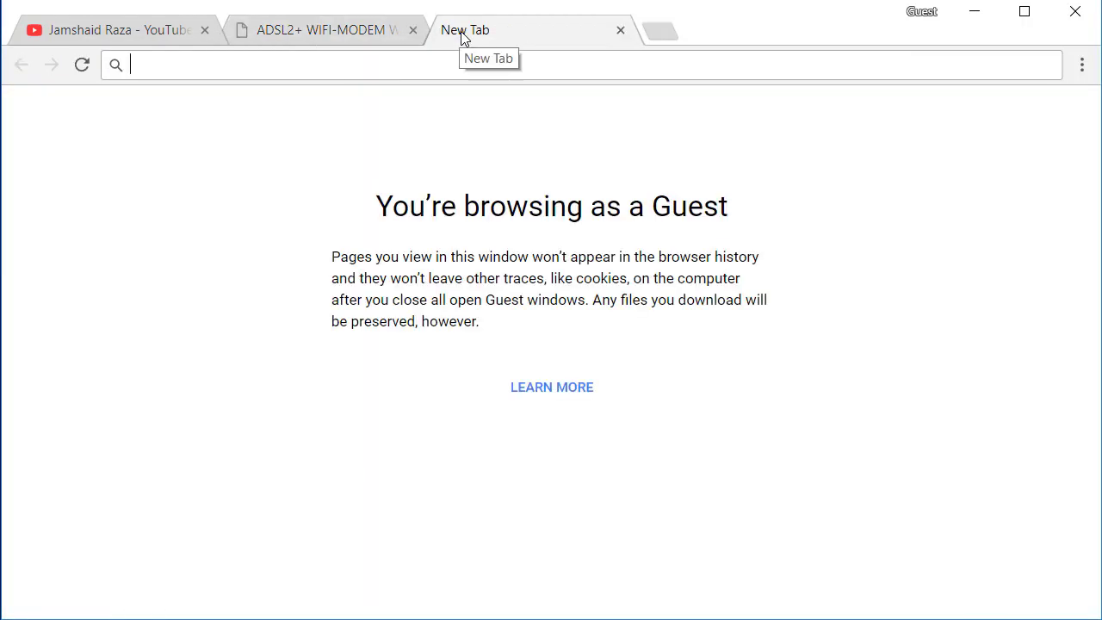
{"action": "type", "text": "speedtest"}
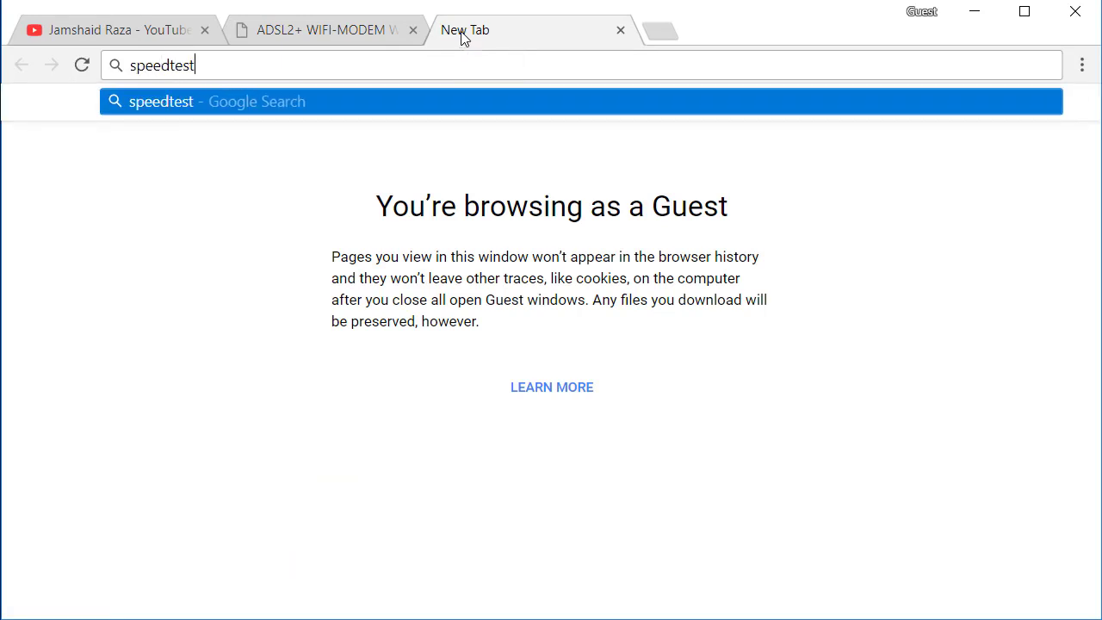
{"action": "type", "text": ".net"}
{"action": "key", "text": "Return"}
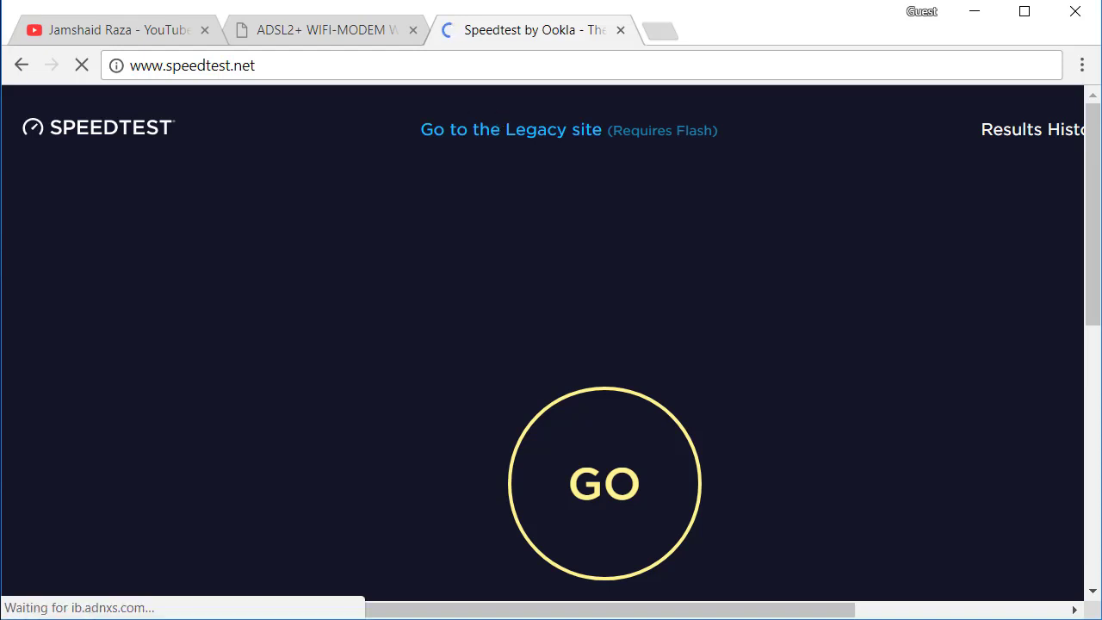
{"action": "left_click_drag", "start_coordinate": [295, 64], "coordinate": [776, 26]}
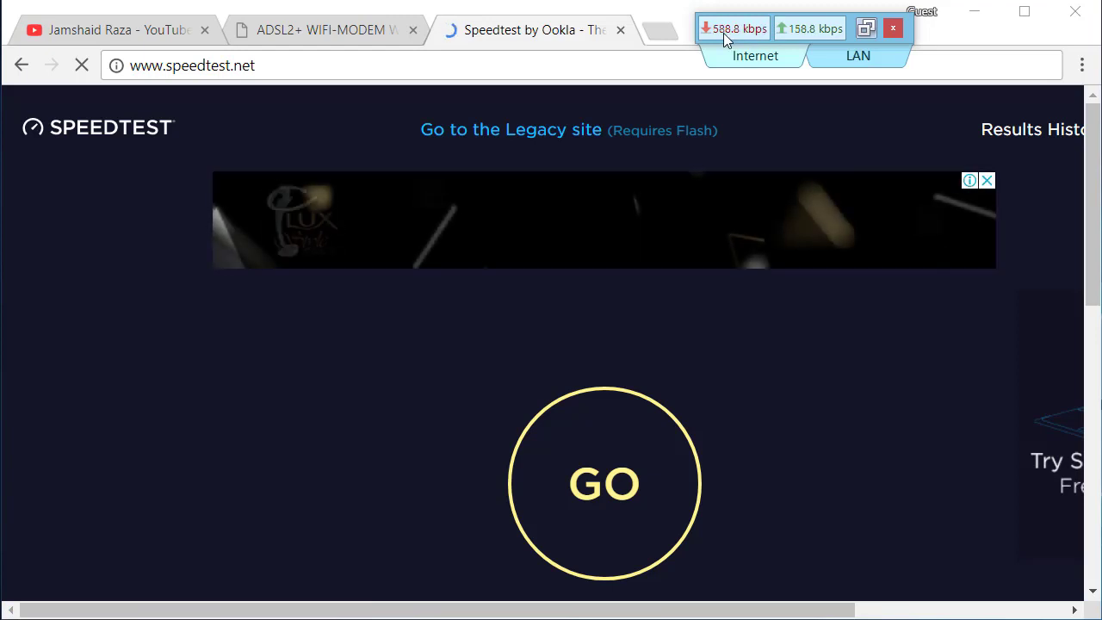
- Run a speed test, getting 62 ms ping, 3.96 Mbps download and 0.42 Mbps upload
{"action": "left_click", "coordinate": [574, 481]}
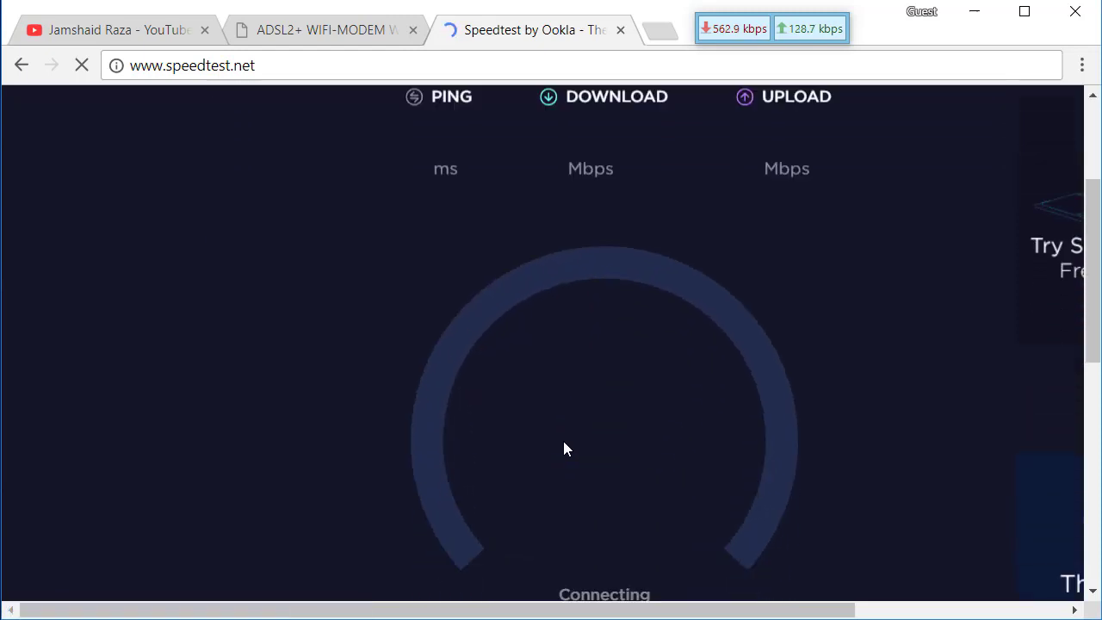
{"action": "mouse_move", "coordinate": [1095, 237]}
{"action": "left_mouse_down"}
{"action": "mouse_move", "coordinate": [1096, 205]}
{"action": "mouse_move", "coordinate": [1097, 233]}
{"action": "left_mouse_up"}
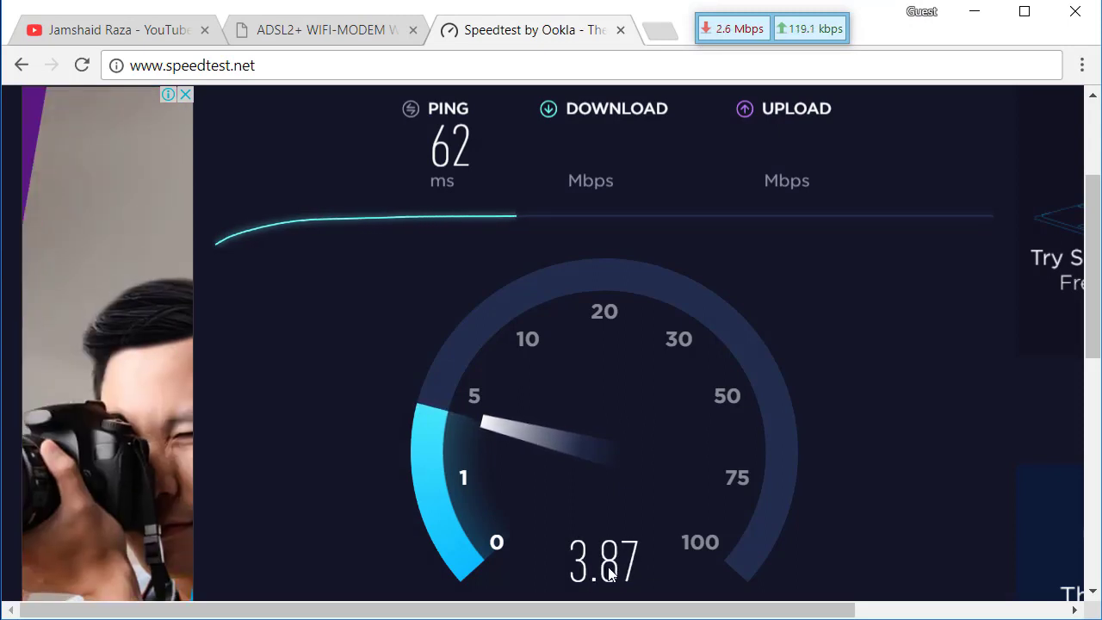
{"action": "mouse_move", "coordinate": [713, 29]}
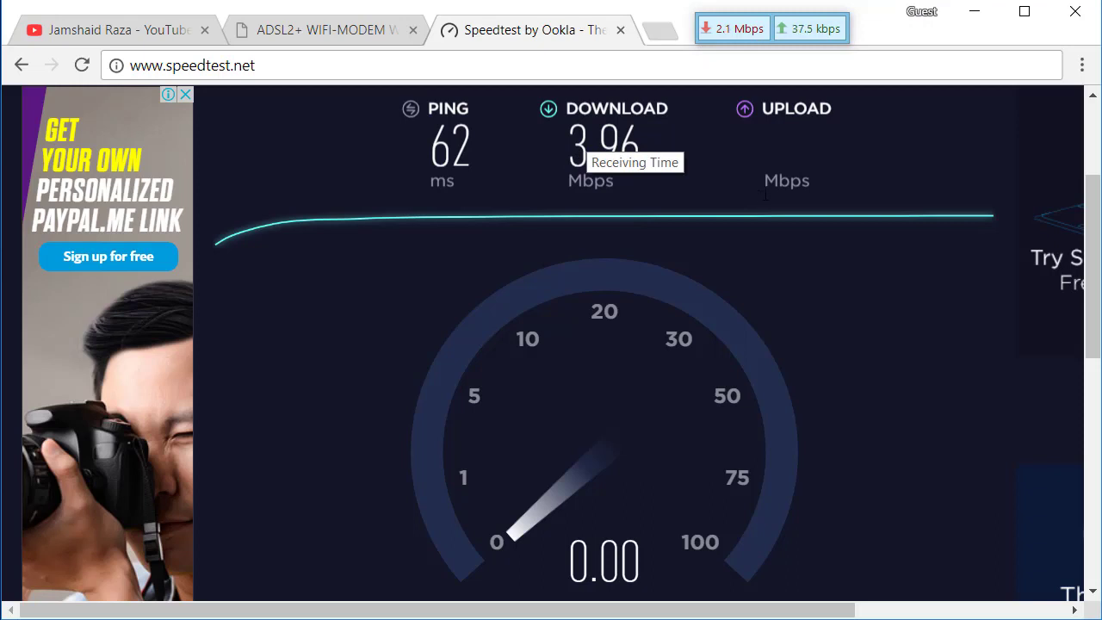
{"action": "mouse_move", "coordinate": [807, 40]}
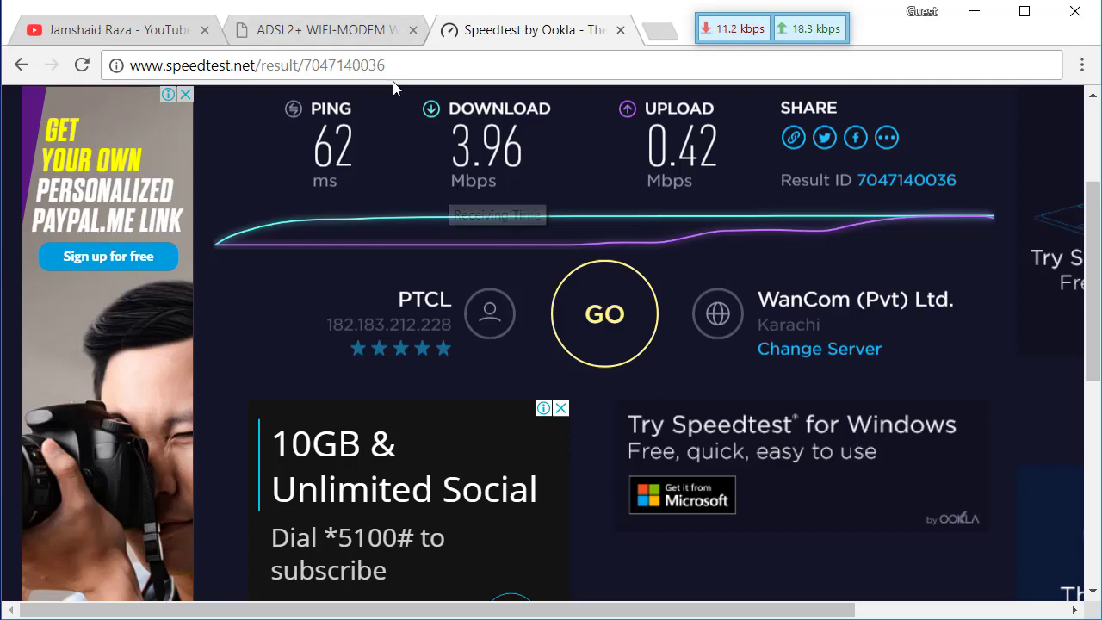
- Change the rule description to myPC and apply, leaving three rules in the list
{"action": "left_click", "coordinate": [361, 30]}
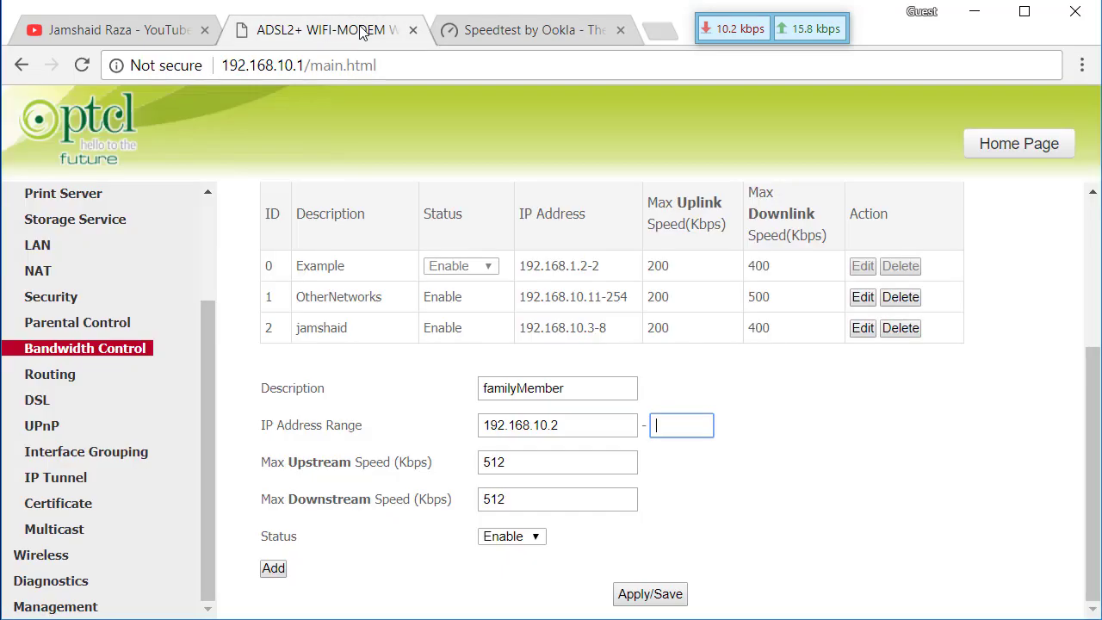
{"action": "left_click", "coordinate": [560, 423]}
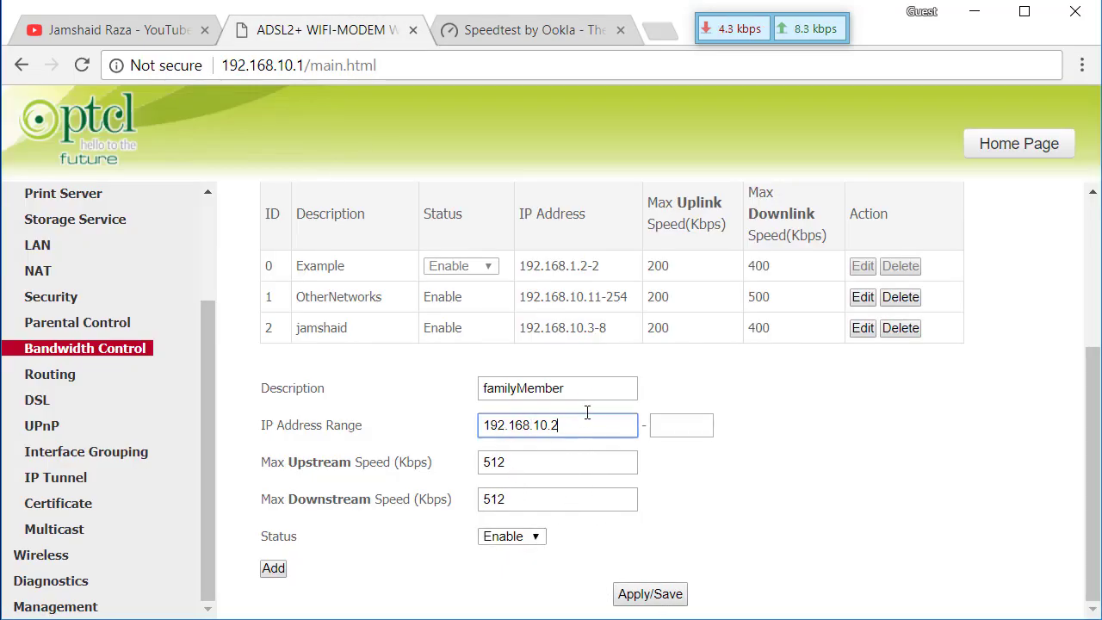
{"action": "key", "text": "shift+Tab"}
{"action": "type", "text": "m"}
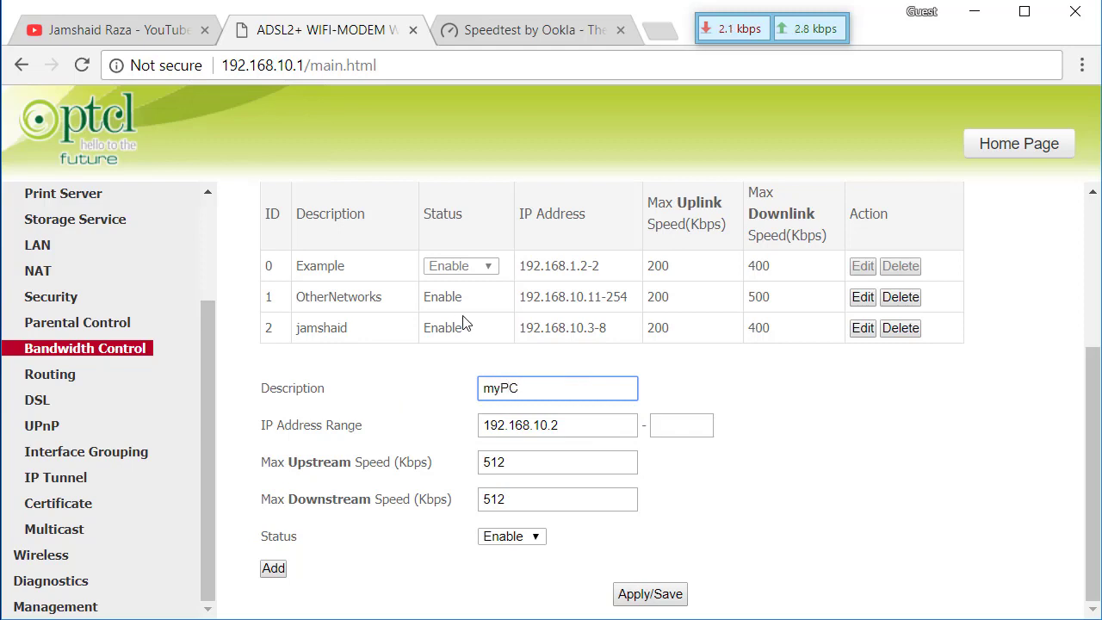
{"action": "left_click", "coordinate": [657, 601]}
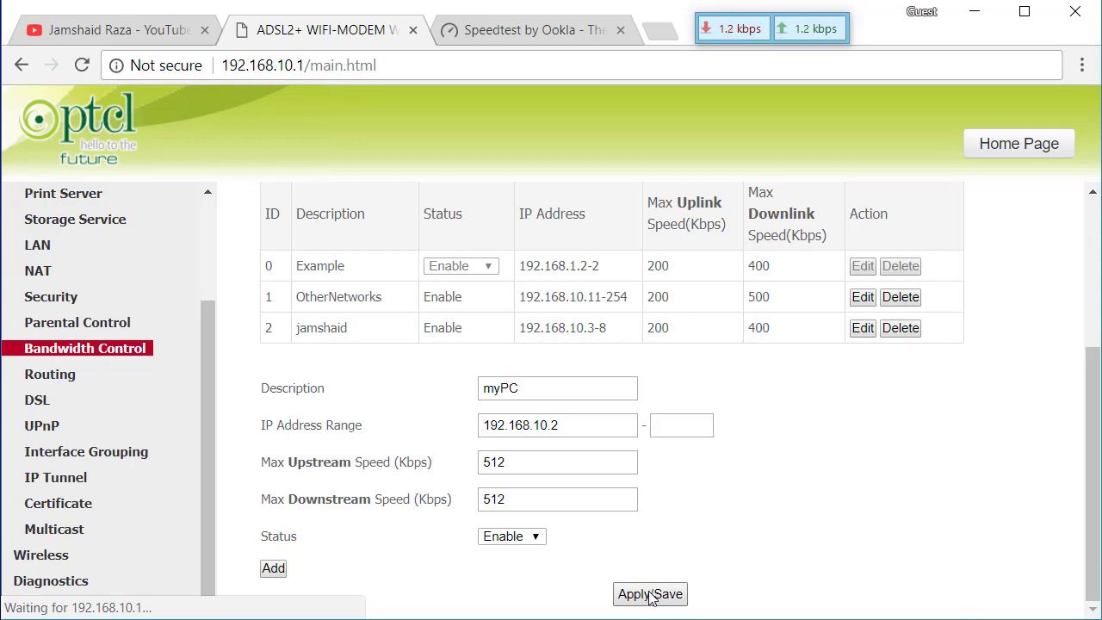
{"action": "scroll", "coordinate": [487, 392], "scroll_direction": "down", "scroll_amount": 1}
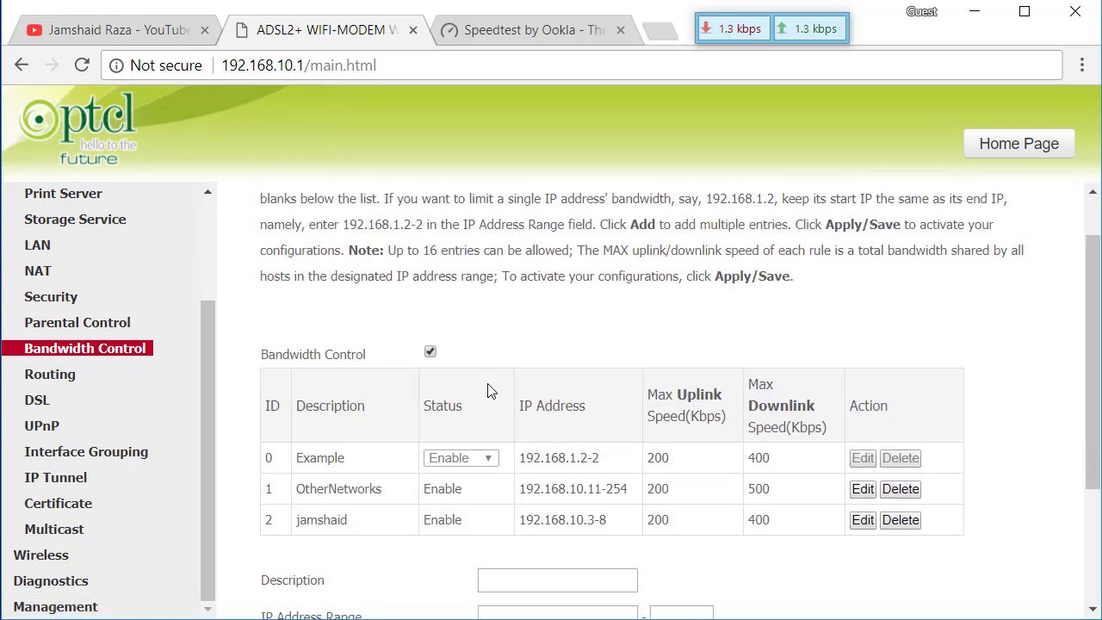
{"action": "scroll", "coordinate": [488, 392], "scroll_direction": "down", "scroll_amount": 2}
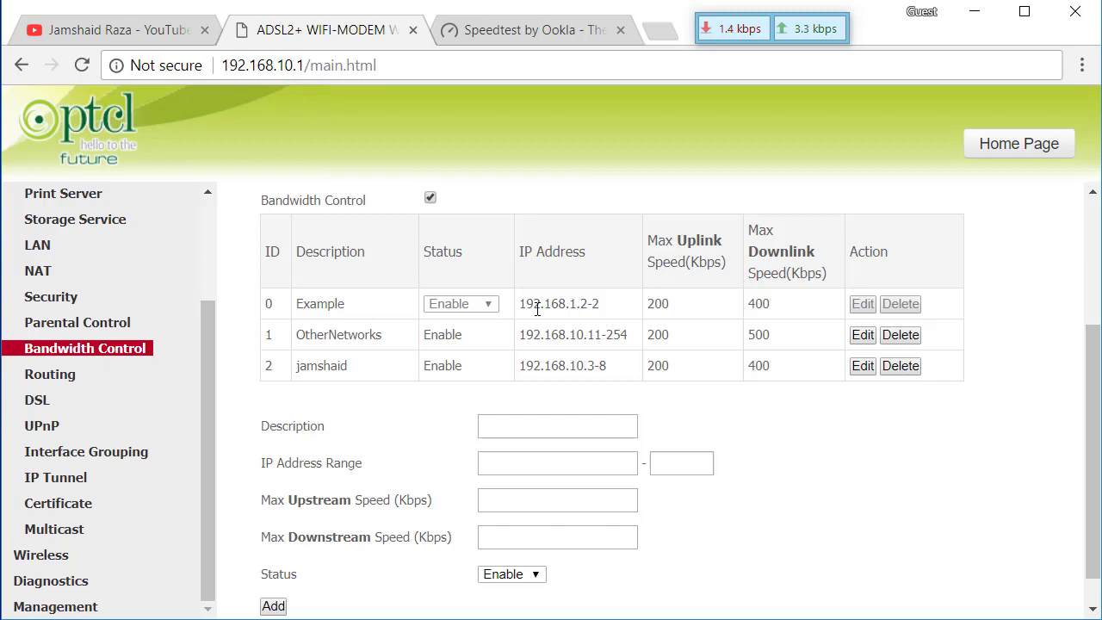
{"action": "scroll", "coordinate": [537, 309], "scroll_direction": "down", "scroll_amount": 1}
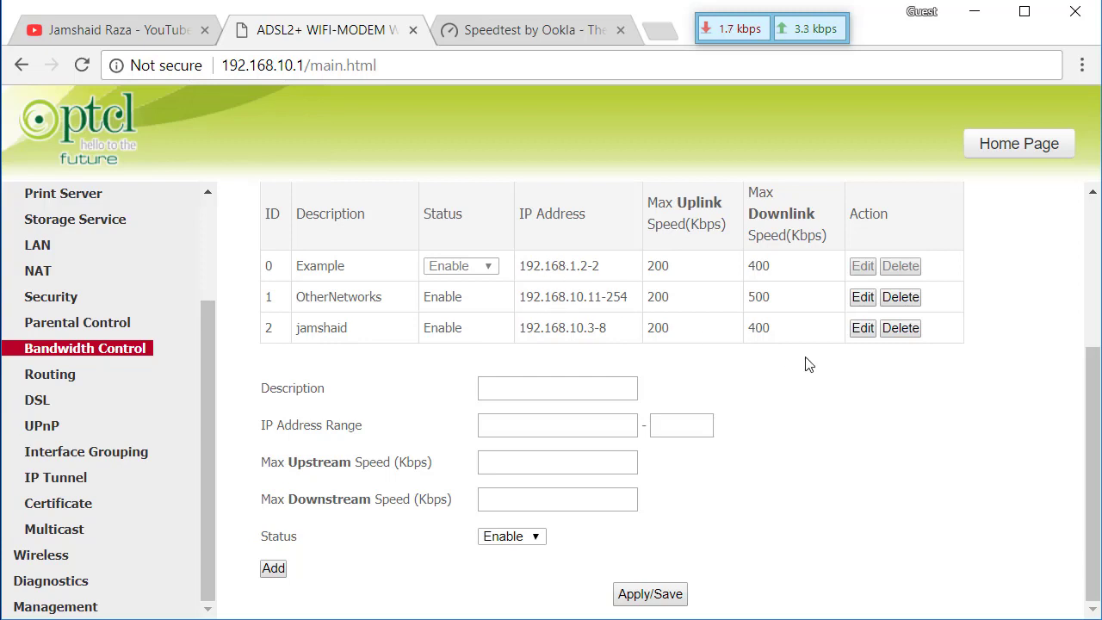
- Reload the Bandwidth Control page after an attempt to edit the jamshaid rule
{"action": "left_click", "coordinate": [863, 328]}
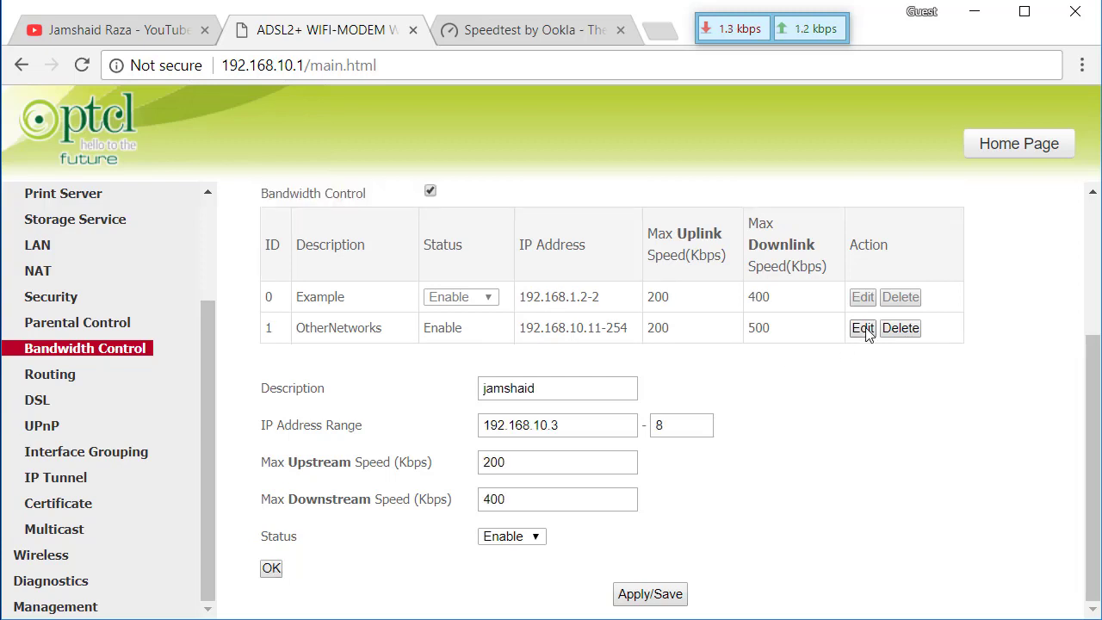
{"action": "left_click", "coordinate": [862, 328]}
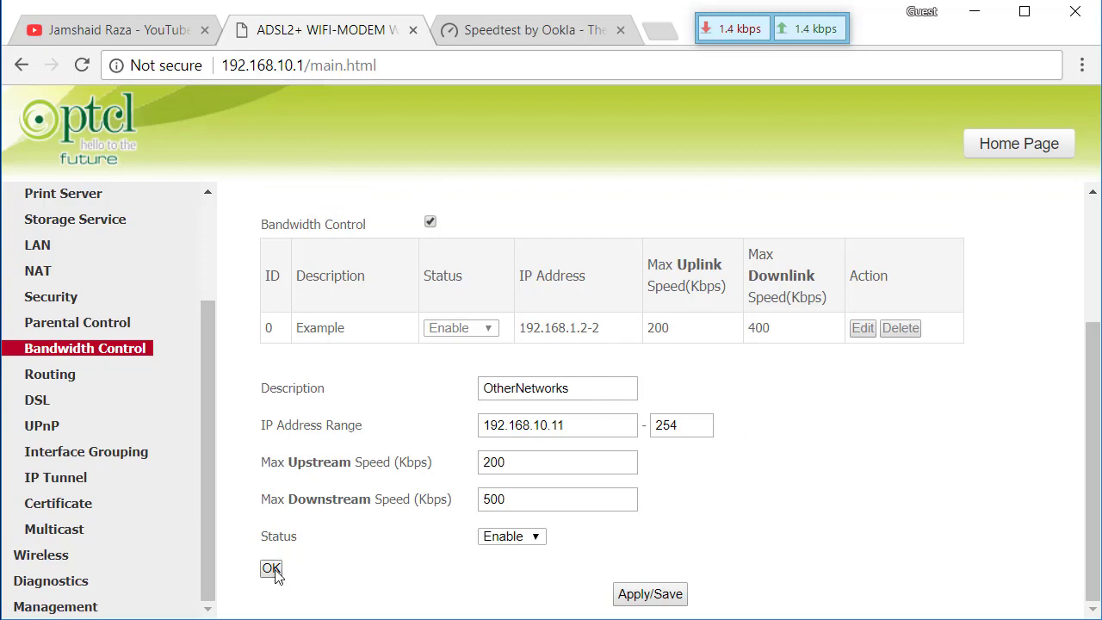
{"action": "left_click", "coordinate": [115, 359]}
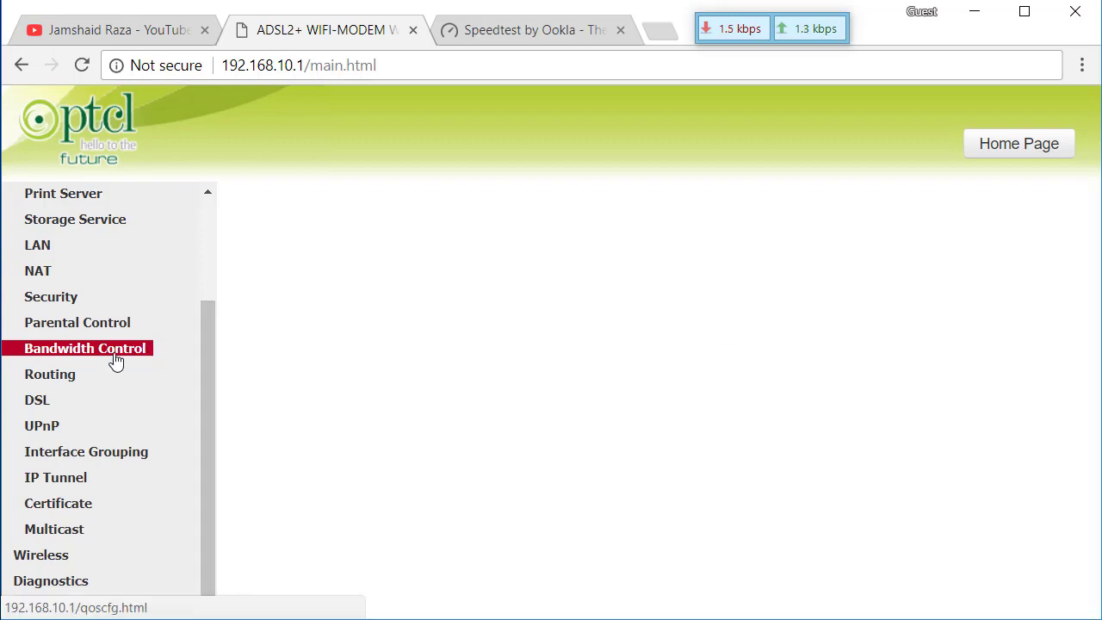
{"action": "scroll", "coordinate": [525, 393], "scroll_direction": "down", "scroll_amount": 3}
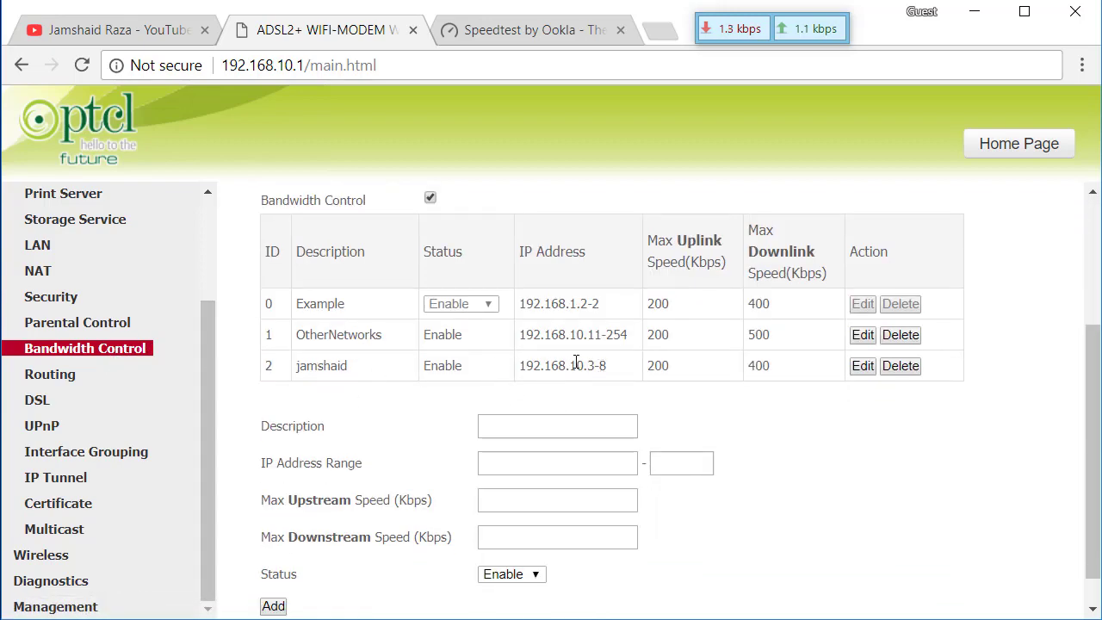
- Change rule 2's start IP to 192.168.10.2 and save the rule changes
{"action": "left_click", "coordinate": [863, 366]}
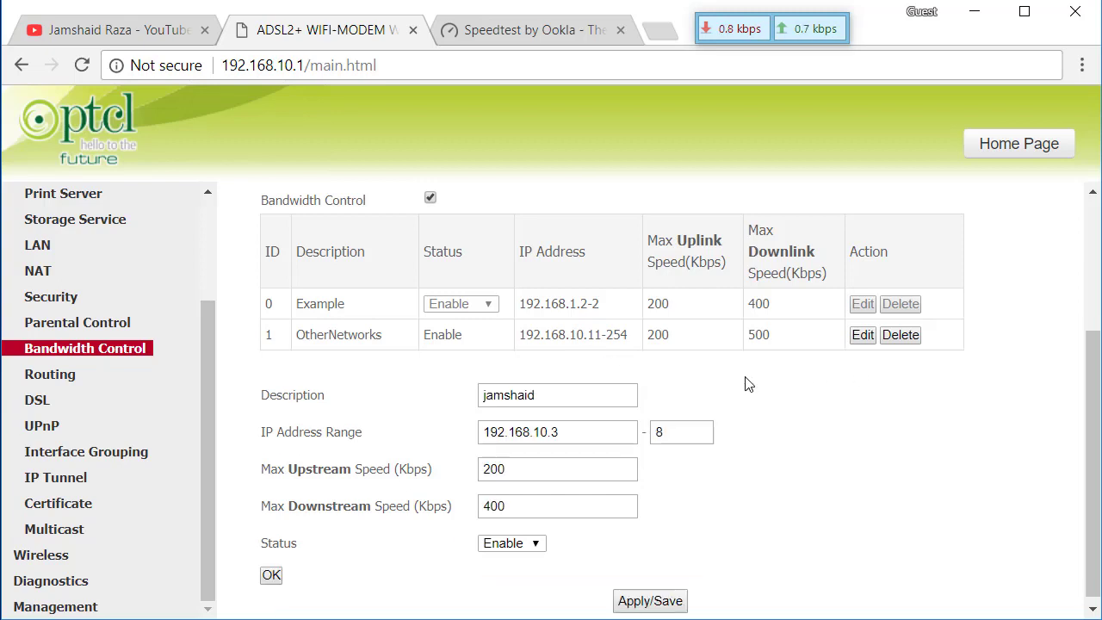
{"action": "left_click", "coordinate": [560, 430]}
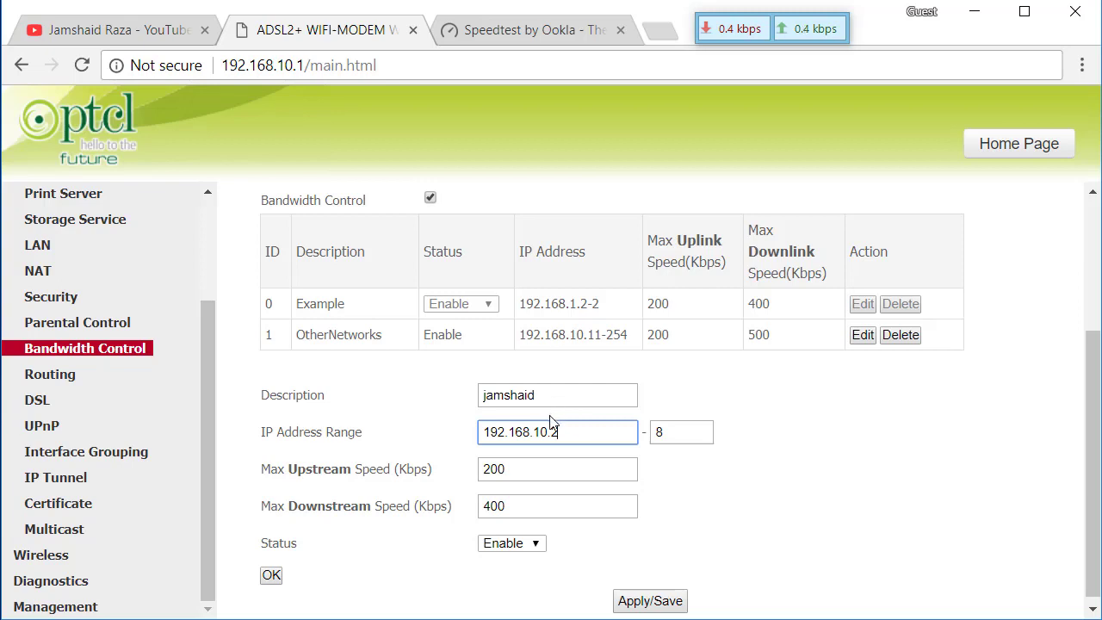
{"action": "left_click", "coordinate": [641, 603]}
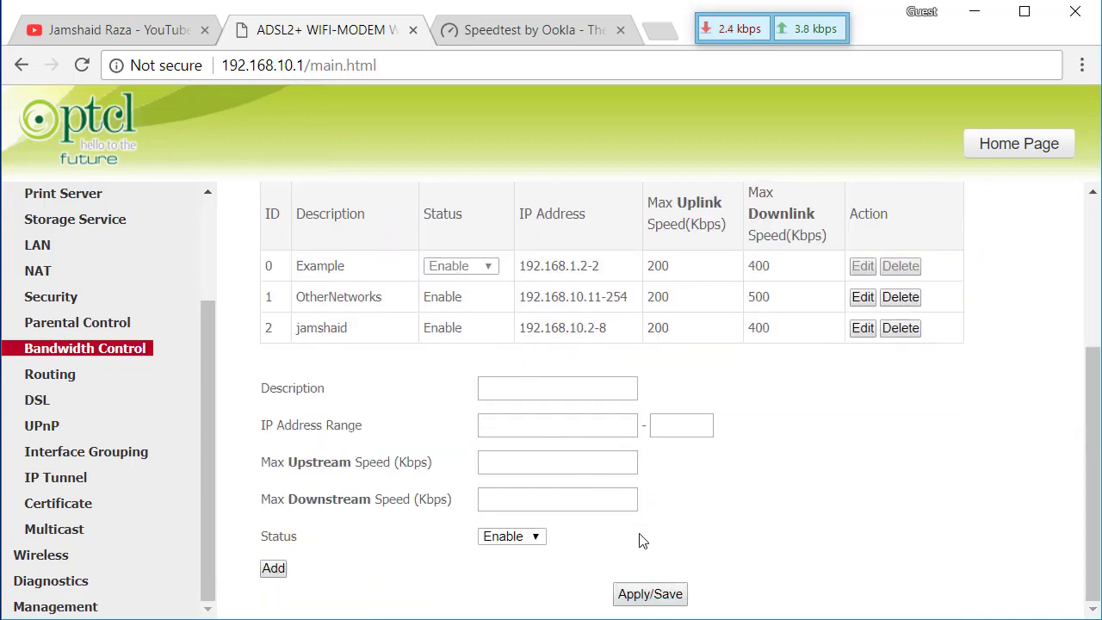
{"action": "left_click", "coordinate": [645, 595]}
- Check the saved rules on the router tab, then return to Speedtest
{"action": "left_click", "coordinate": [529, 30]}
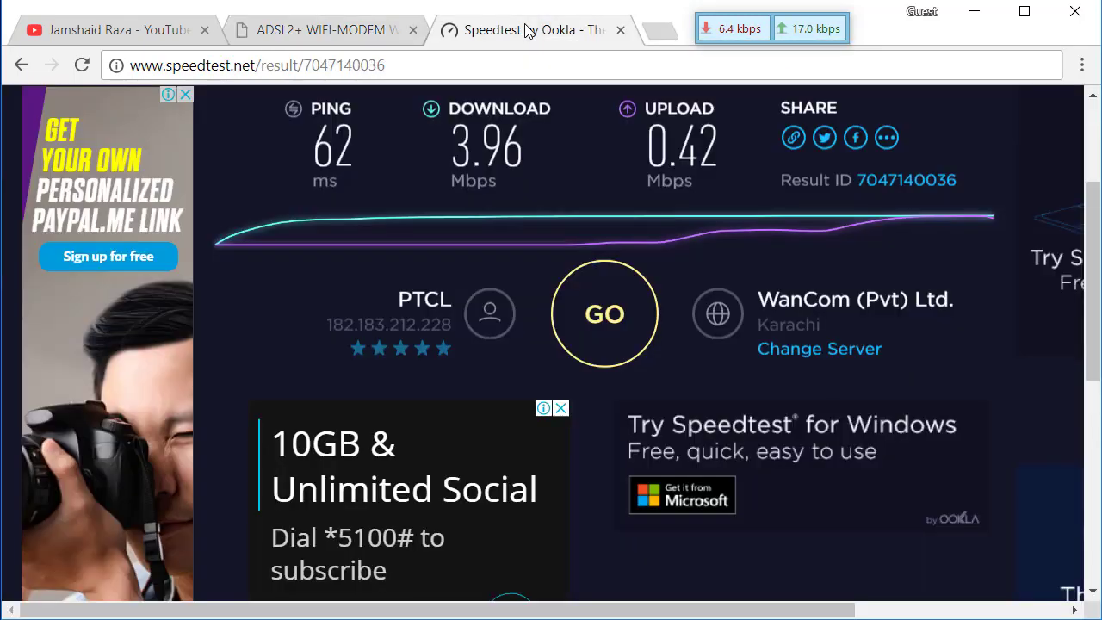
{"action": "scroll", "coordinate": [551, 250], "scroll_direction": "up", "scroll_amount": 3}
{"action": "left_click", "coordinate": [340, 31]}
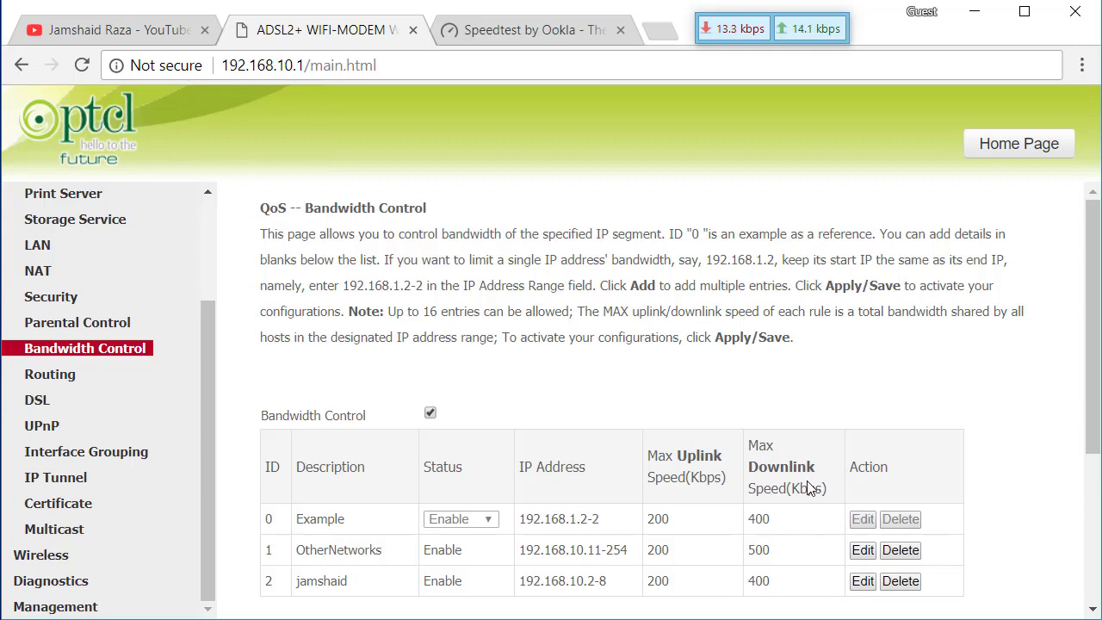
{"action": "left_click", "coordinate": [473, 33]}
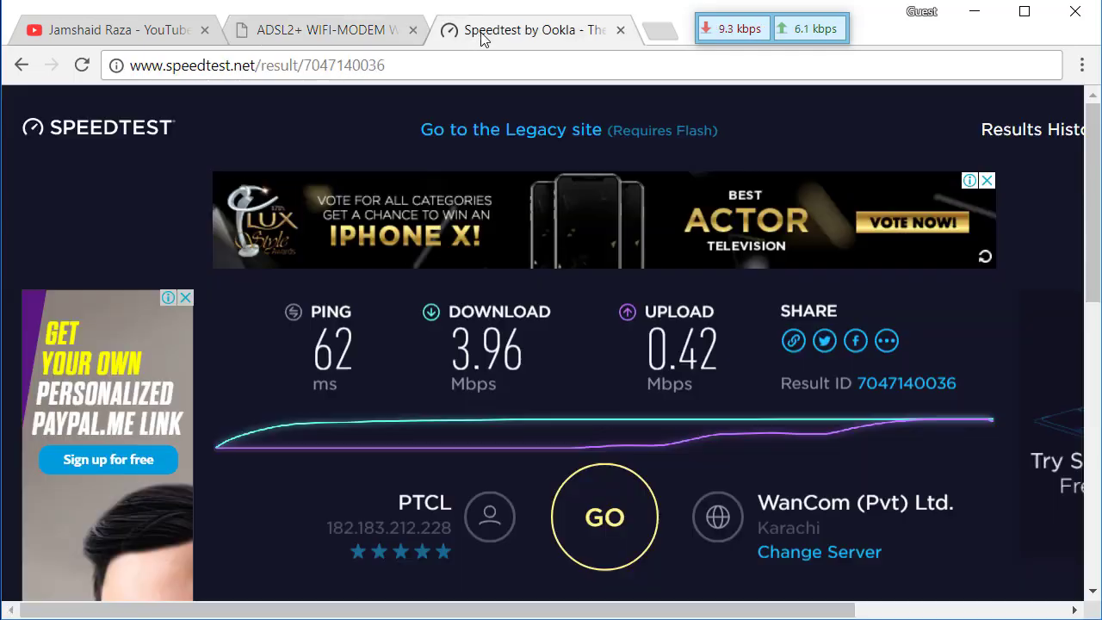
- Run a fresh speed test, now showing 71 ms ping and 0.37 Mbps download
{"action": "left_click", "coordinate": [621, 497]}
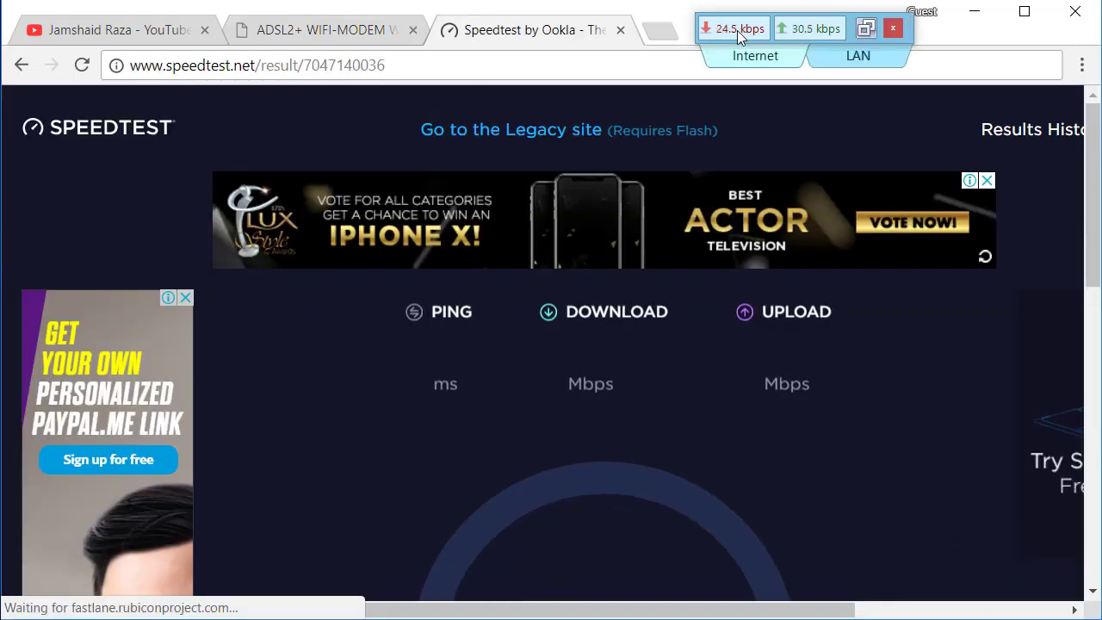
{"action": "scroll", "coordinate": [628, 359], "scroll_direction": "down", "scroll_amount": 1}
{"action": "scroll", "coordinate": [629, 355], "scroll_direction": "down", "scroll_amount": 2}
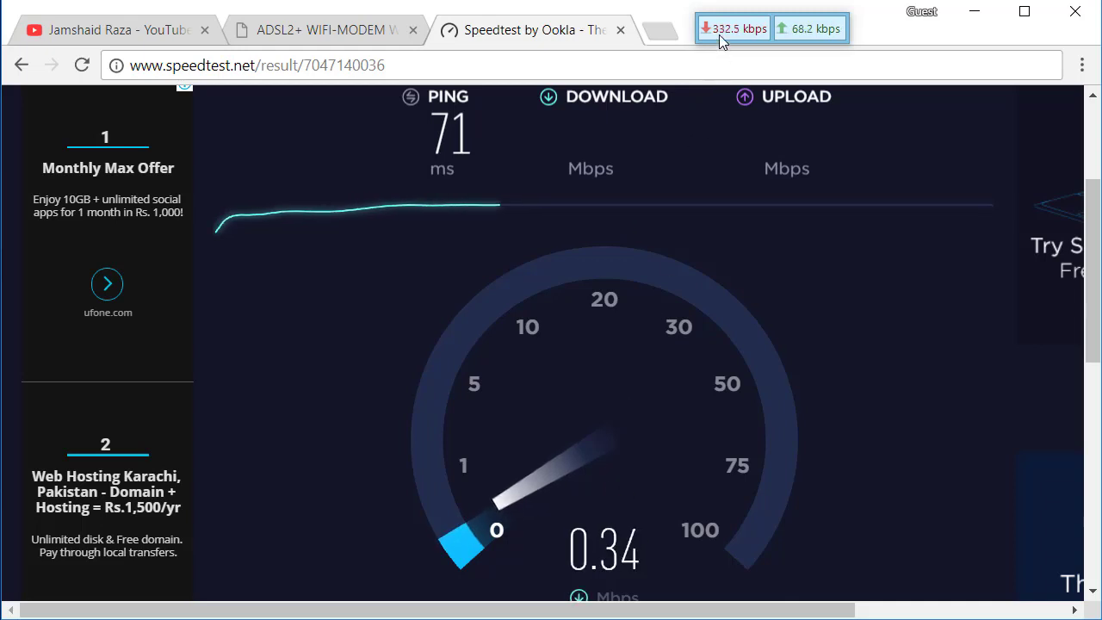
{"action": "mouse_move", "coordinate": [720, 36]}
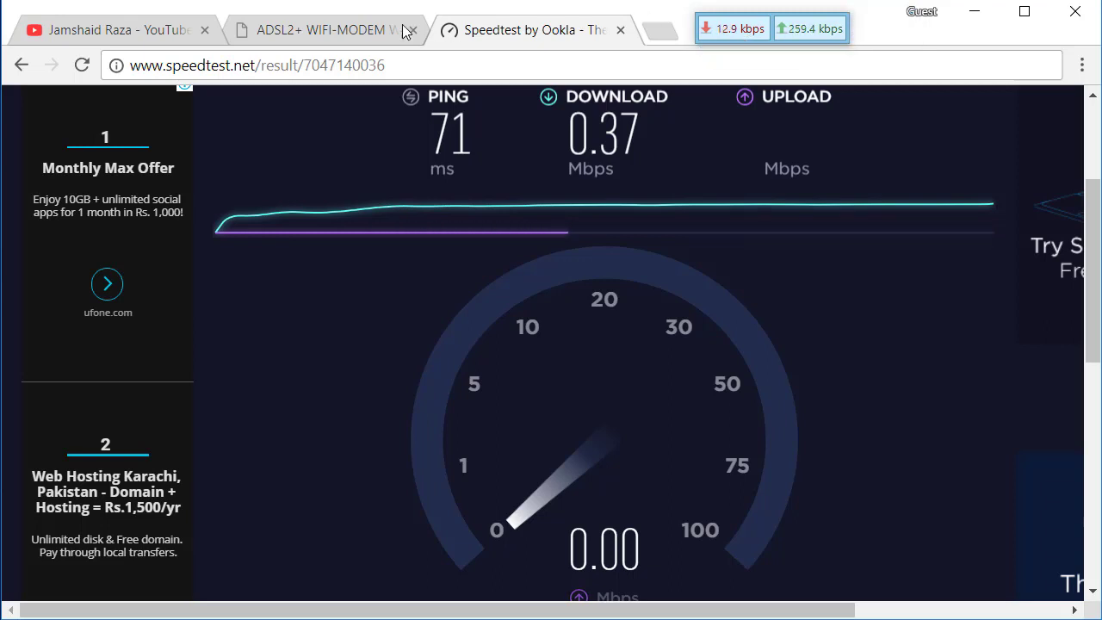
- Restore the jamshaid rule's start IP to 192.168.10.3 and save it
{"action": "left_click", "coordinate": [349, 31]}
{"action": "scroll", "coordinate": [620, 387], "scroll_direction": "down", "scroll_amount": 1}
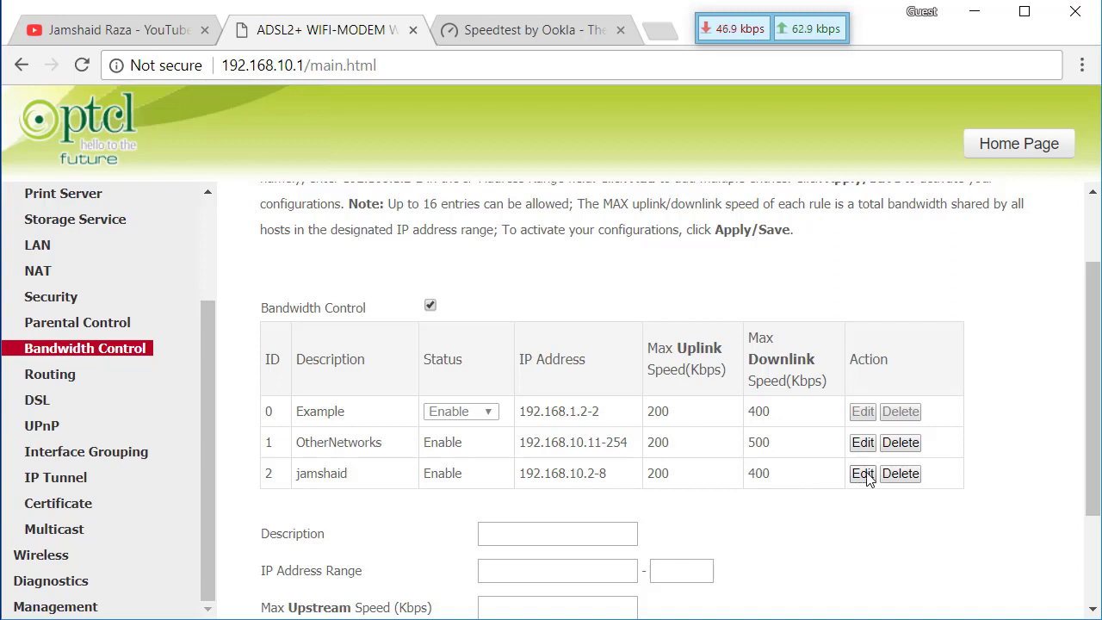
{"action": "left_click", "coordinate": [862, 472]}
{"action": "left_click", "coordinate": [577, 539]}
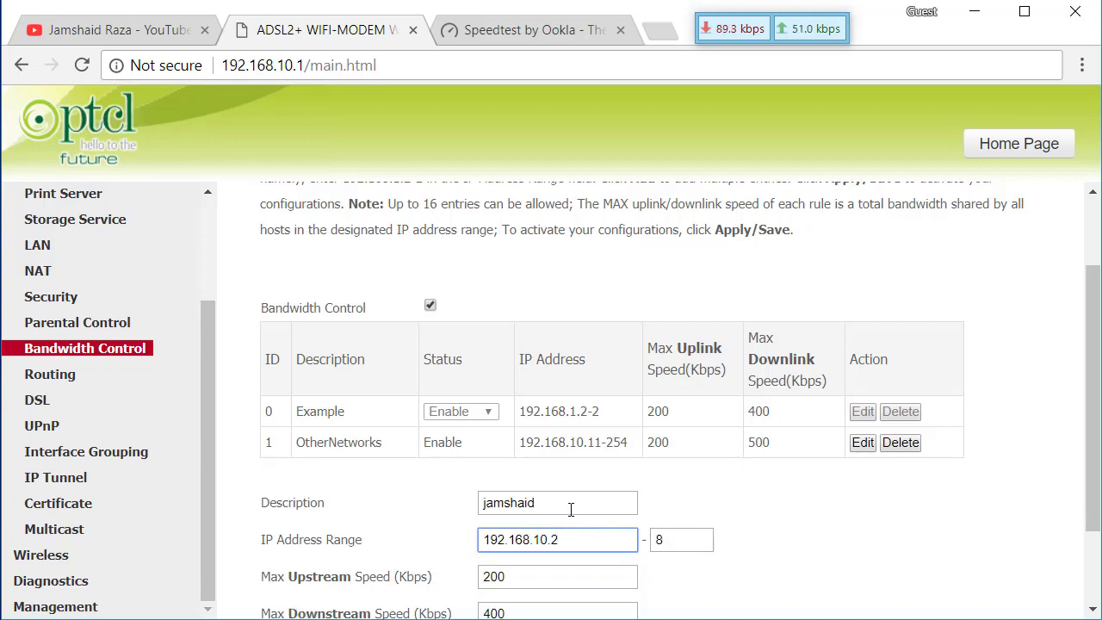
{"action": "key", "text": "BackSpace"}
{"action": "scroll", "coordinate": [611, 473], "scroll_direction": "down", "scroll_amount": 2}
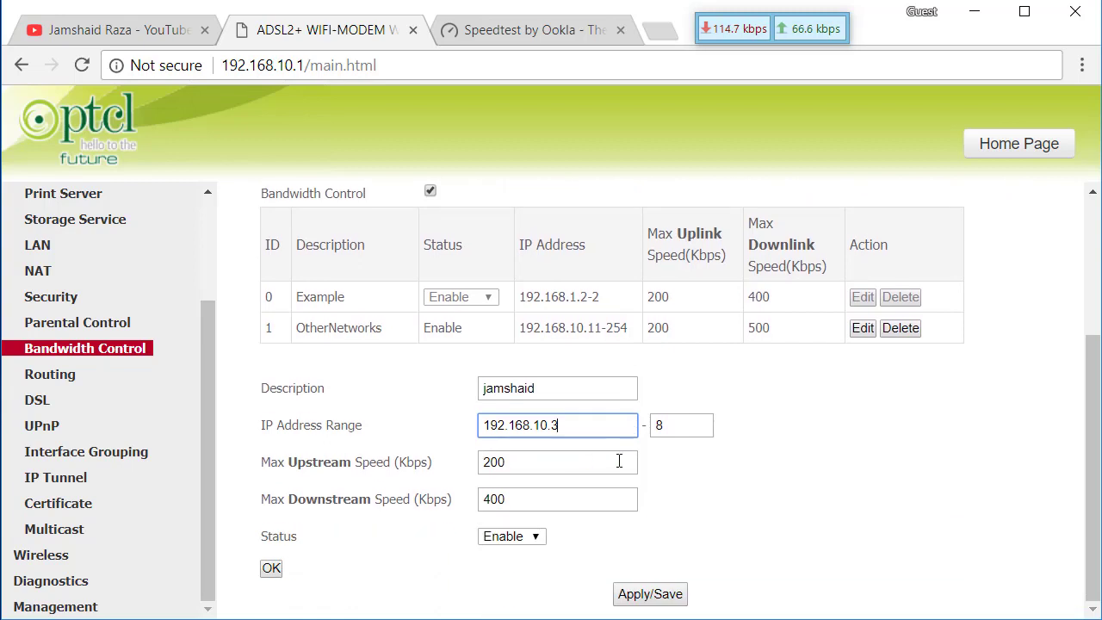
{"action": "left_click", "coordinate": [667, 594]}
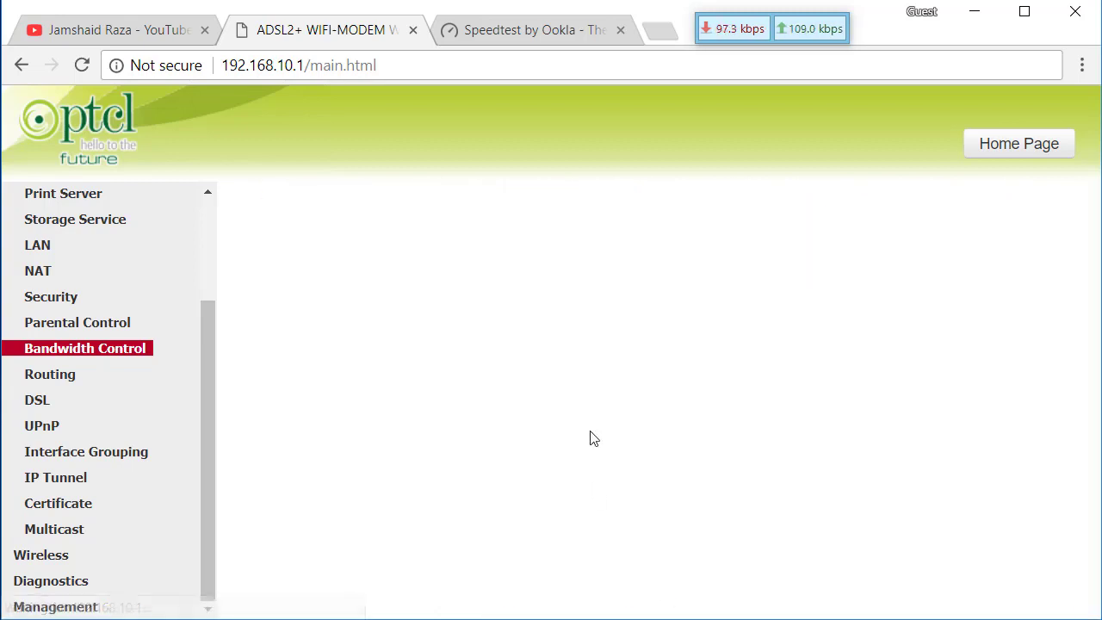
{"action": "scroll", "coordinate": [521, 275], "scroll_direction": "down", "scroll_amount": 3}
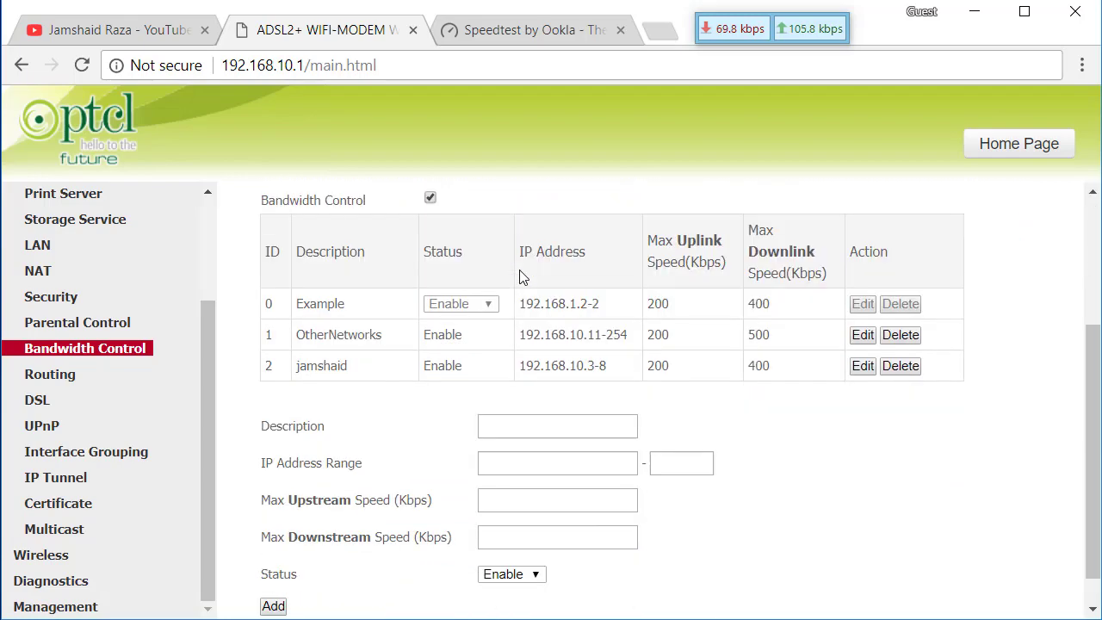
- Rerun the speed test, reaching about 2.87 Mbps download, then return to the router's rules
{"action": "left_click", "coordinate": [510, 31]}
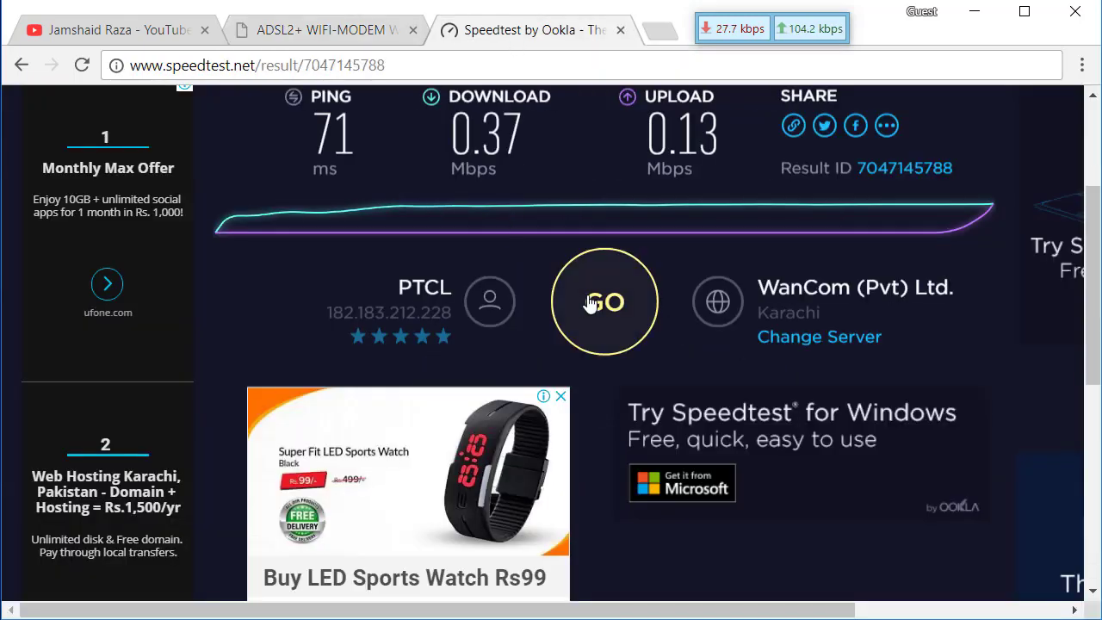
{"action": "left_click", "coordinate": [585, 297]}
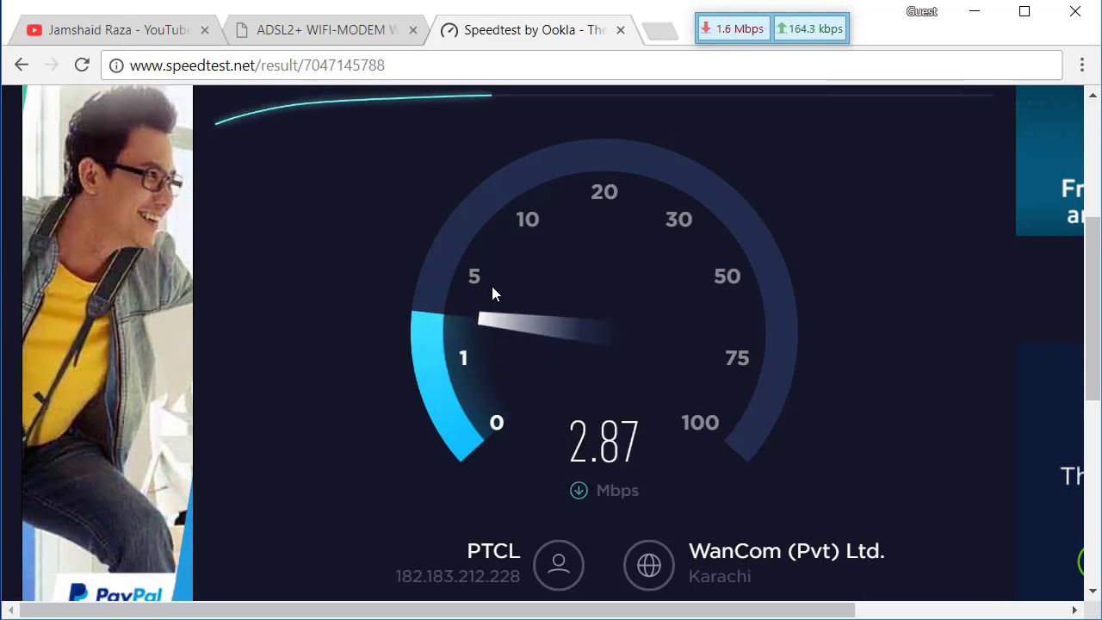
{"action": "left_click", "coordinate": [348, 31]}
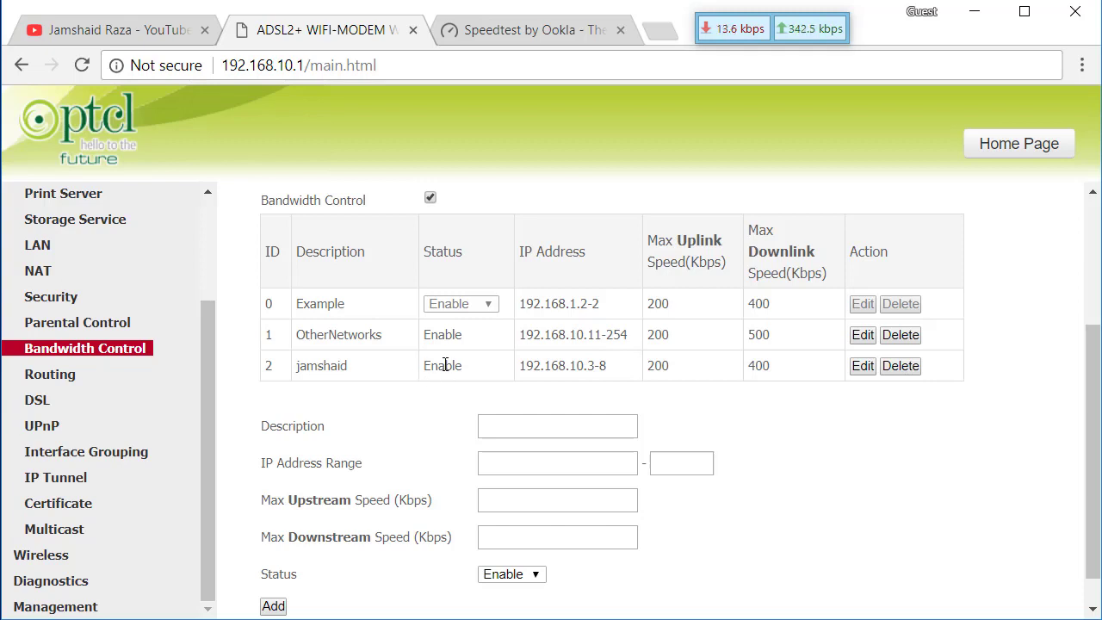
- View the LAN Static IP Lease List with entries for 192.168.10.2 and 192.168.10.12
{"action": "scroll", "coordinate": [443, 368], "scroll_direction": "down", "scroll_amount": 1}
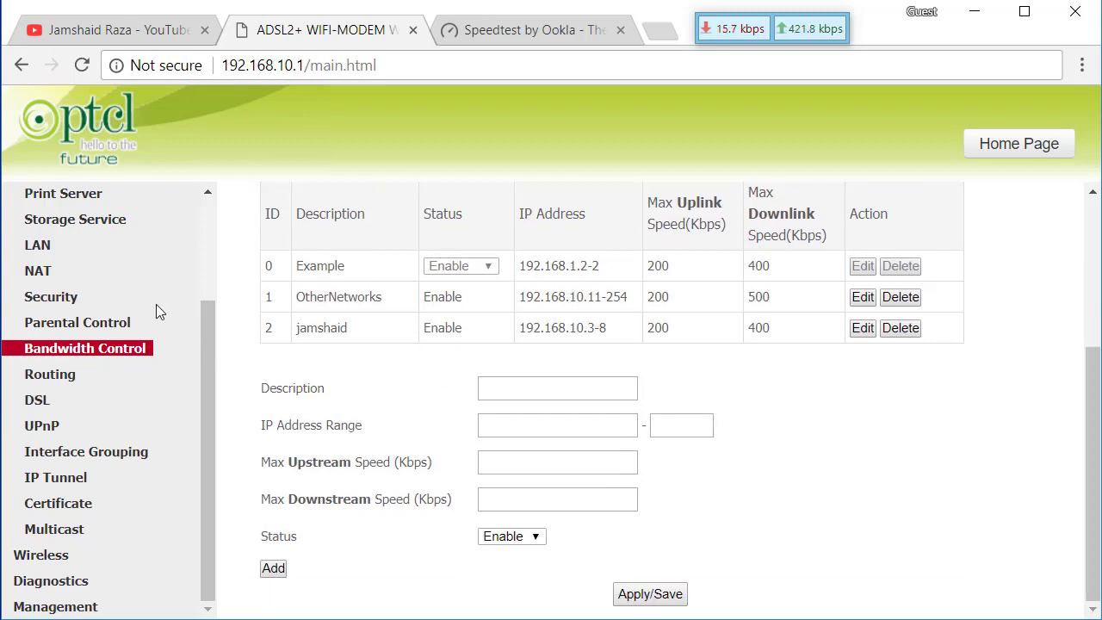
{"action": "scroll", "coordinate": [92, 235], "scroll_direction": "up", "scroll_amount": 3}
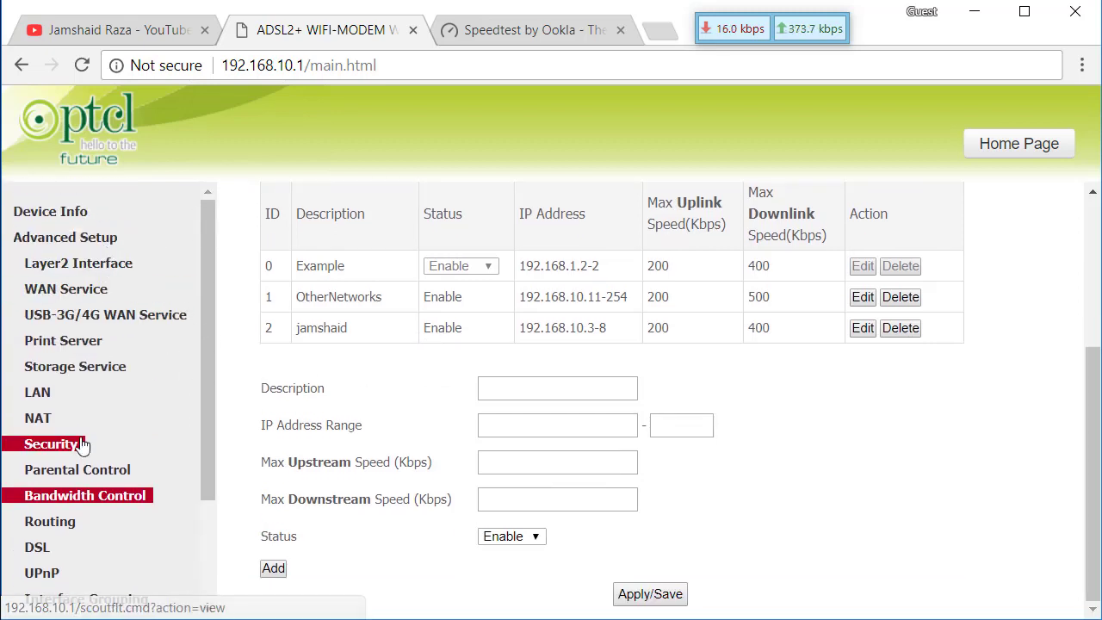
{"action": "left_click", "coordinate": [54, 400]}
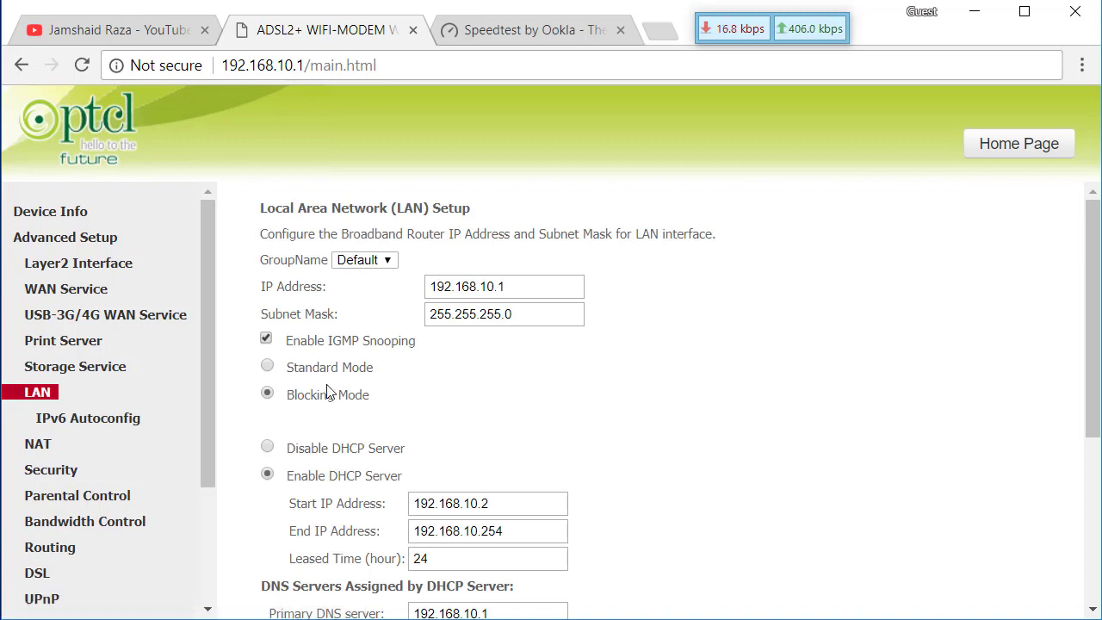
{"action": "scroll", "coordinate": [327, 390], "scroll_direction": "down", "scroll_amount": 3}
{"action": "scroll", "coordinate": [328, 389], "scroll_direction": "down", "scroll_amount": 2}
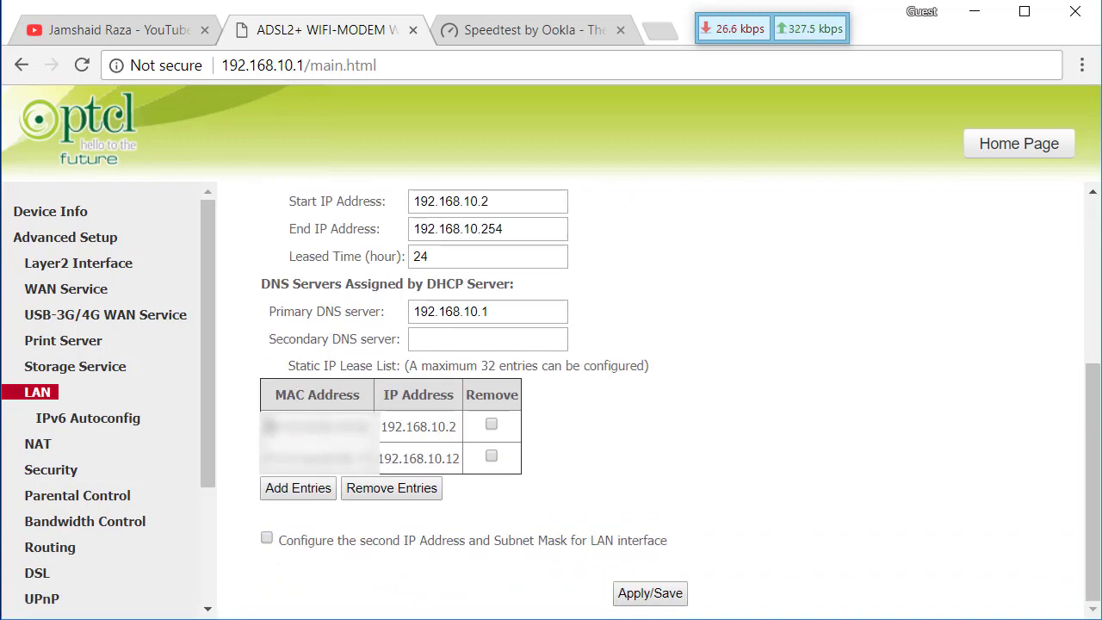
{"action": "left_click_drag", "start_coordinate": [263, 426], "coordinate": [377, 427]}
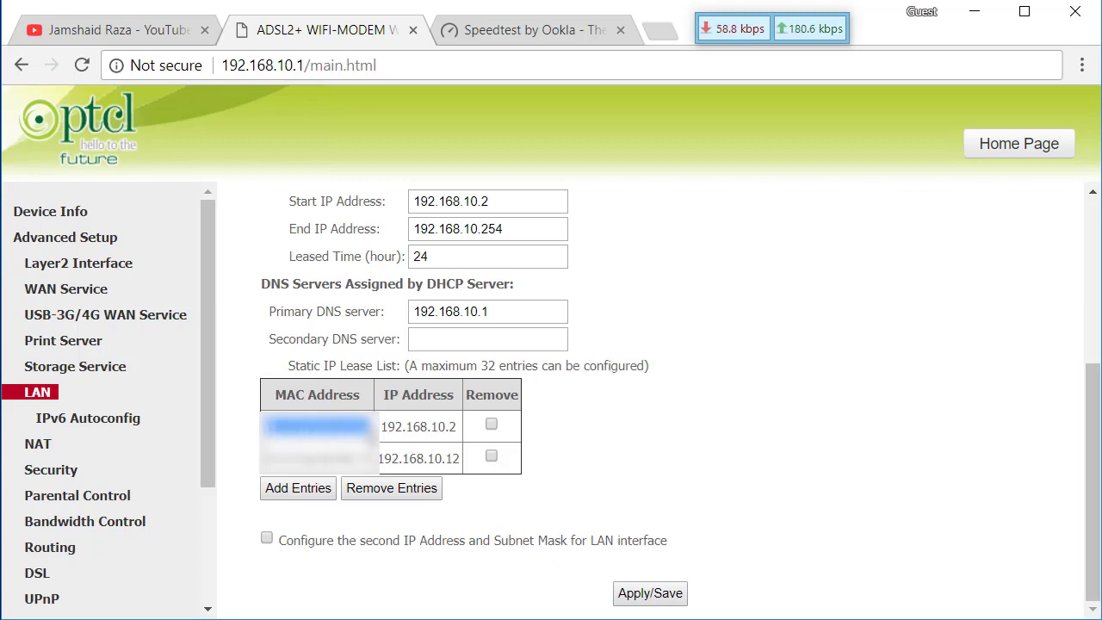
{"action": "left_click", "coordinate": [529, 434]}
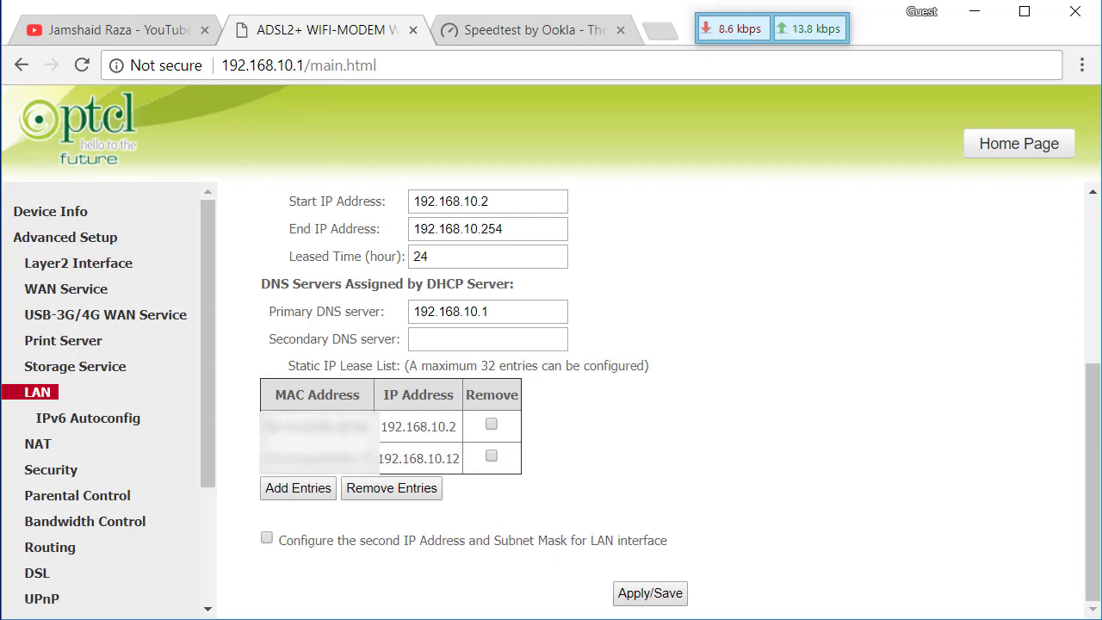
{"action": "key", "text": "alt+Tab"}
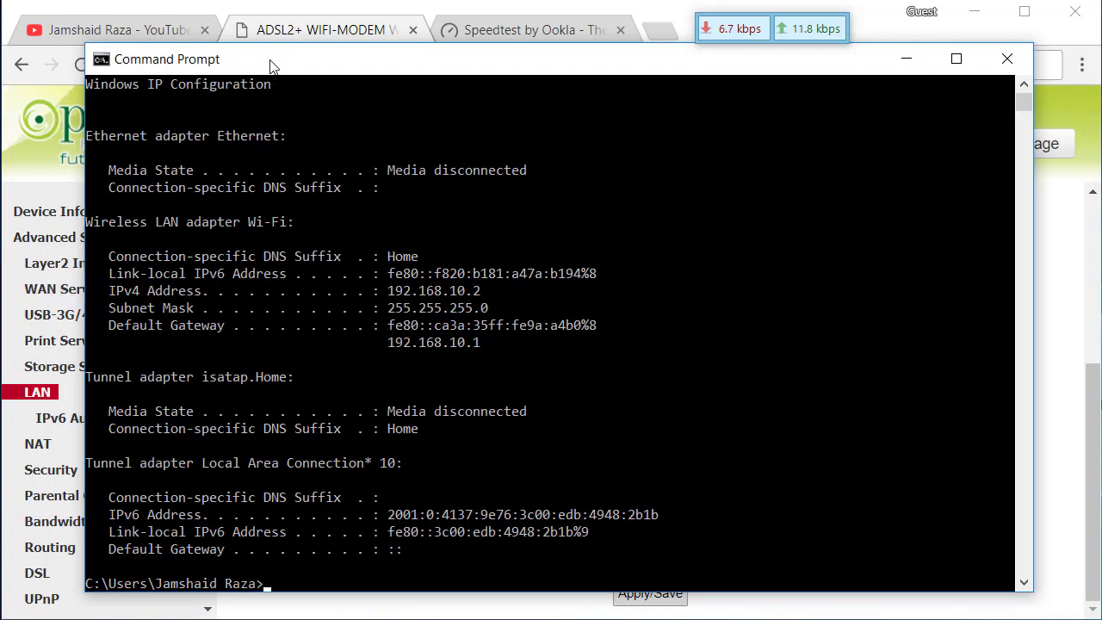
- Run ipconfig/all to confirm the Wi-Fi IPv4 address 192.168.10.2, then minimize the console
{"action": "type", "text": "ipc"}
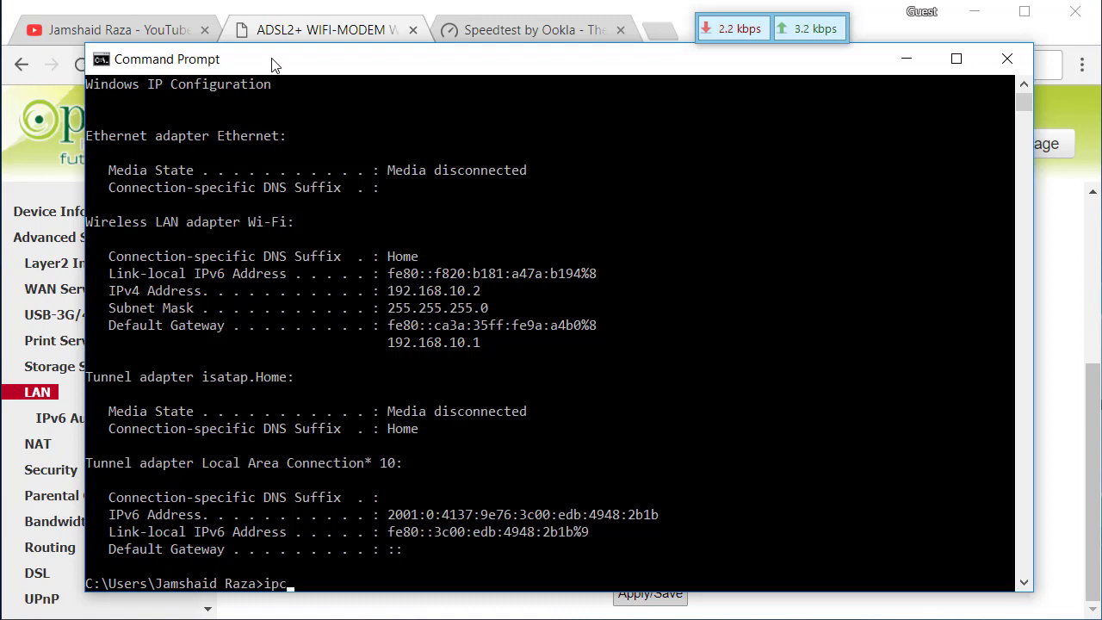
{"action": "type", "text": "onfig/all"}
{"action": "key", "text": "Return"}
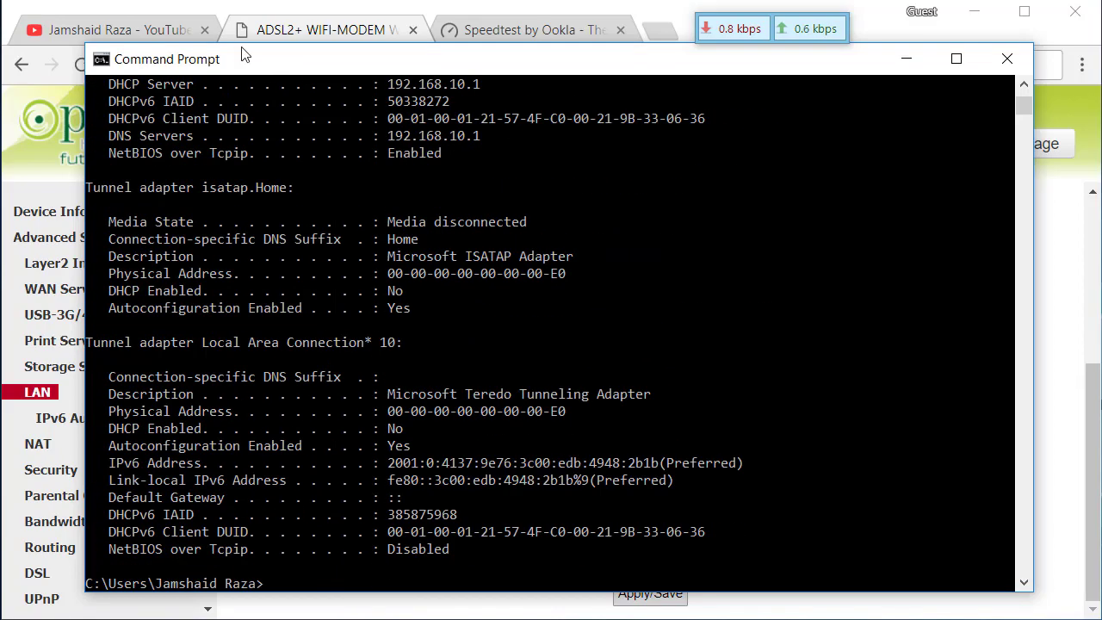
{"action": "scroll", "coordinate": [258, 162], "scroll_direction": "up", "scroll_amount": 1}
{"action": "scroll", "coordinate": [257, 162], "scroll_direction": "up", "scroll_amount": 4}
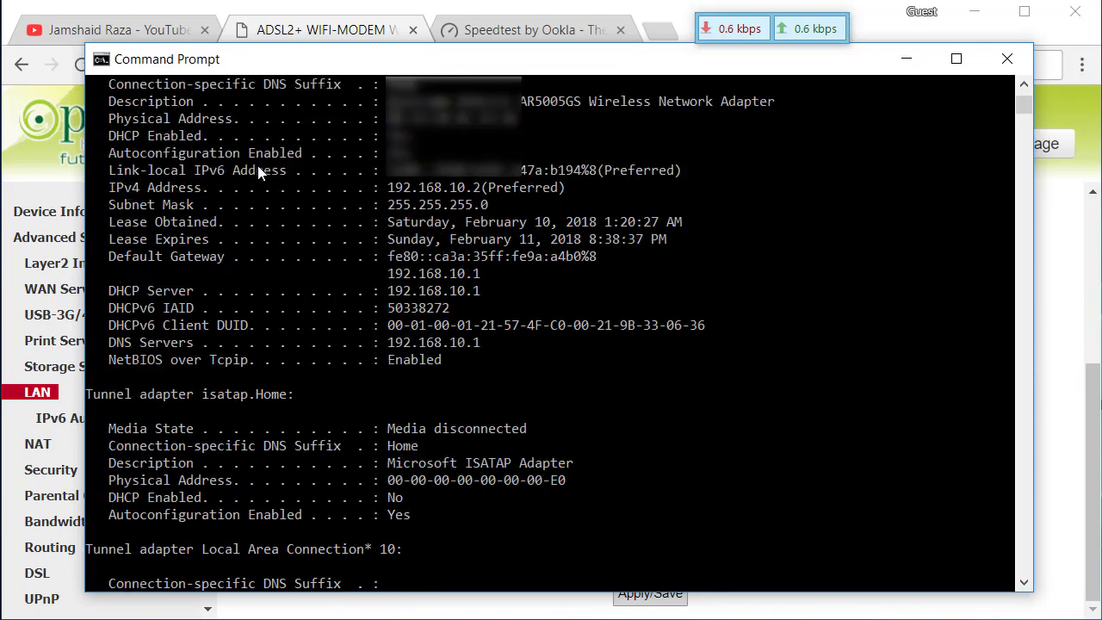
{"action": "scroll", "coordinate": [257, 168], "scroll_direction": "up", "scroll_amount": 1}
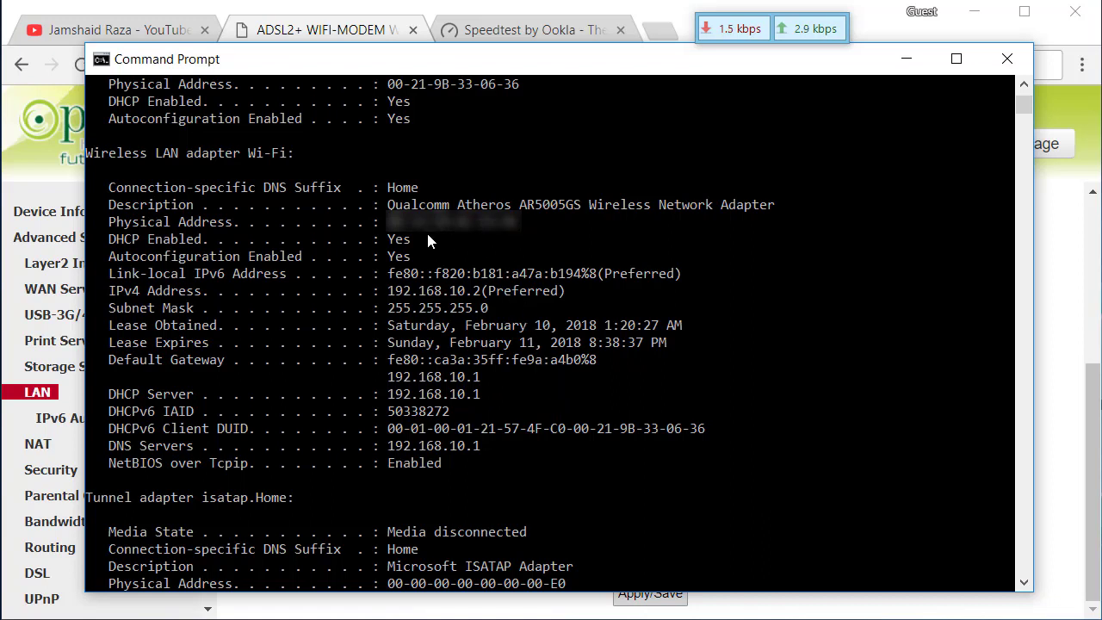
{"action": "left_click", "coordinate": [906, 58]}
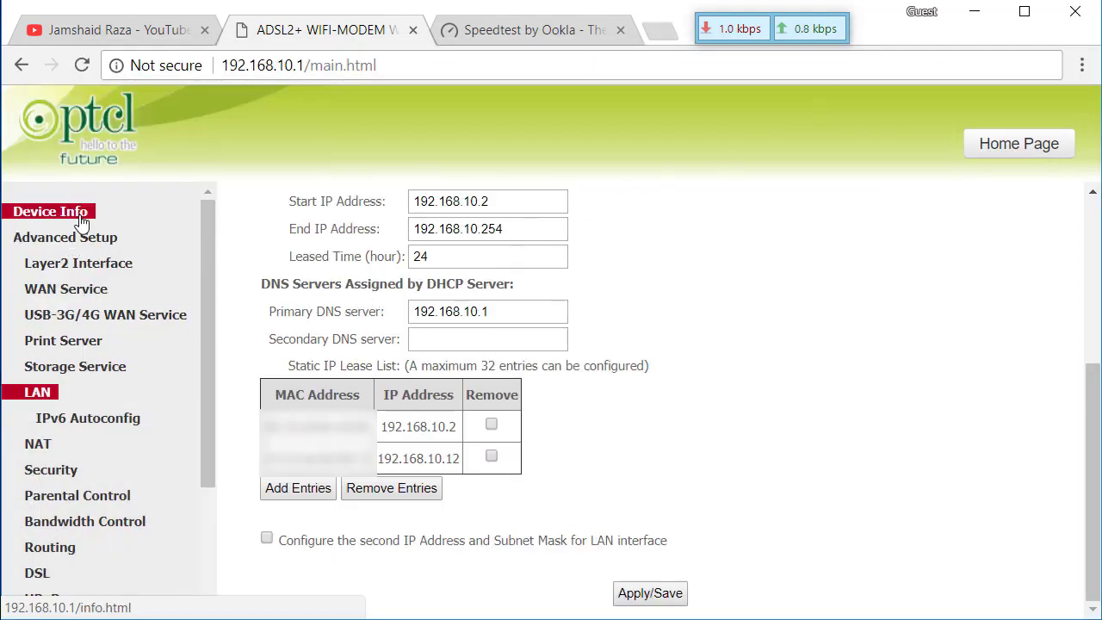
{"action": "left_click", "coordinate": [35, 212]}
{"action": "left_click", "coordinate": [50, 370]}
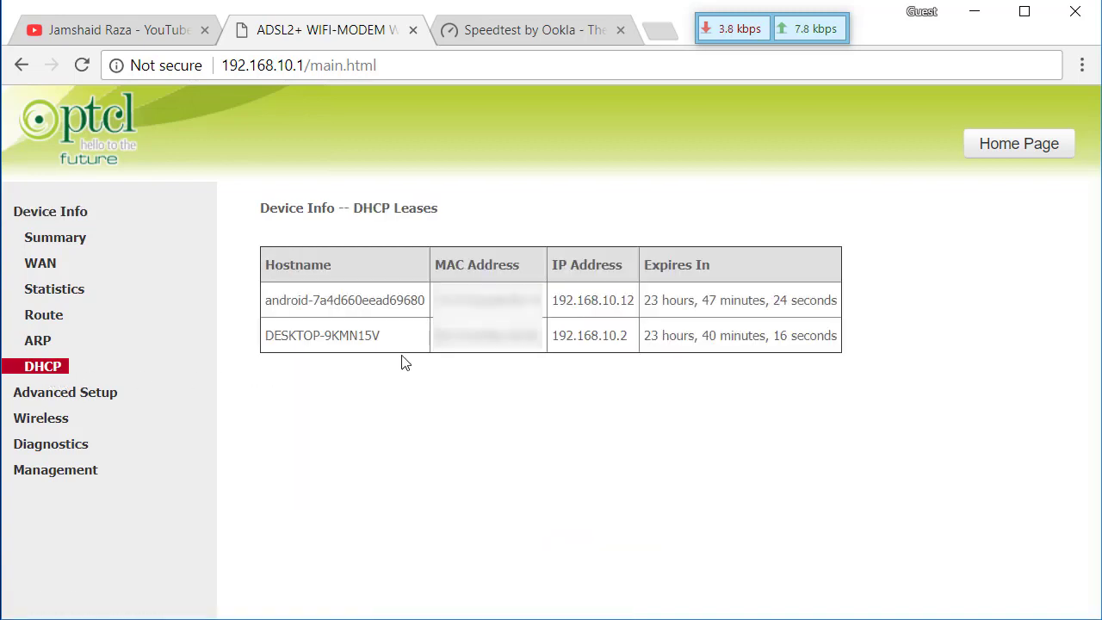
{"action": "left_click_drag", "start_coordinate": [266, 336], "coordinate": [386, 342]}
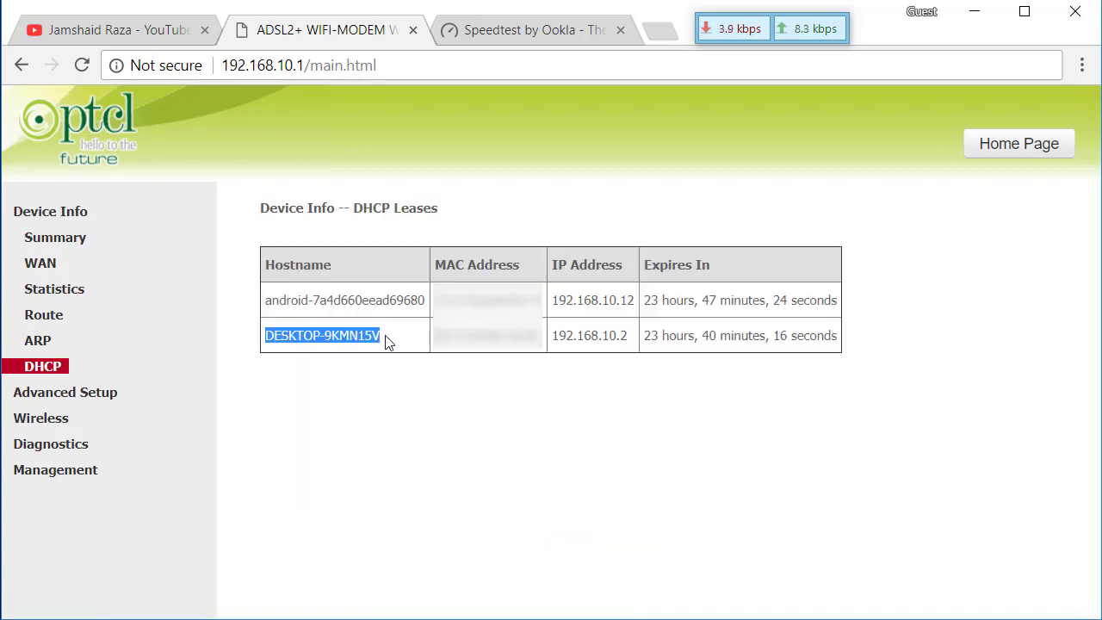
{"action": "left_click", "coordinate": [392, 343]}
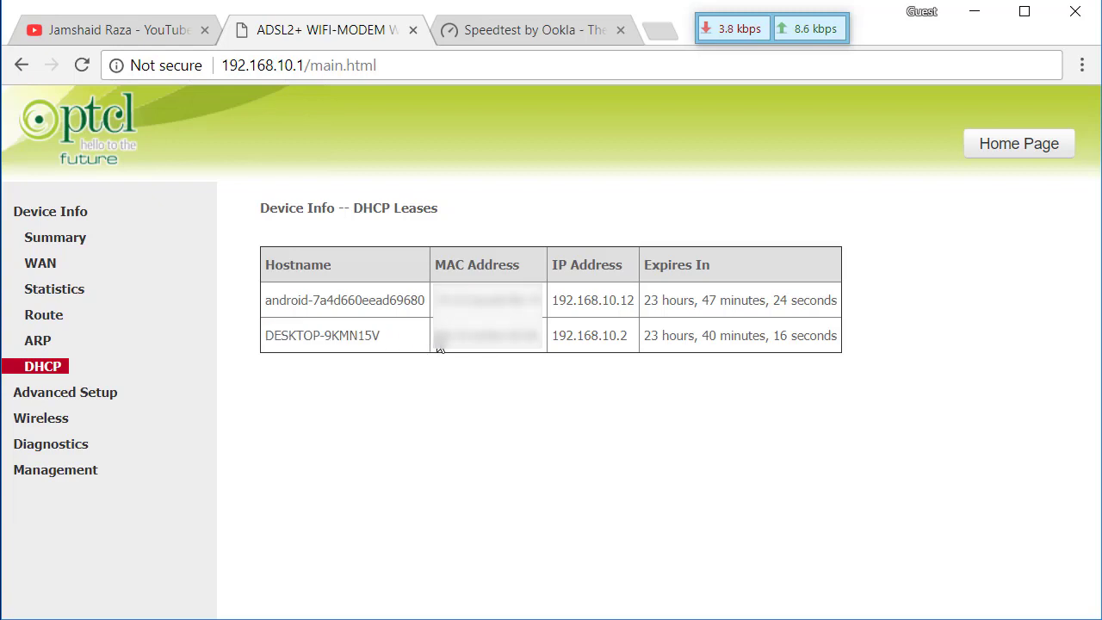
{"action": "left_click_drag", "start_coordinate": [435, 337], "coordinate": [546, 342]}
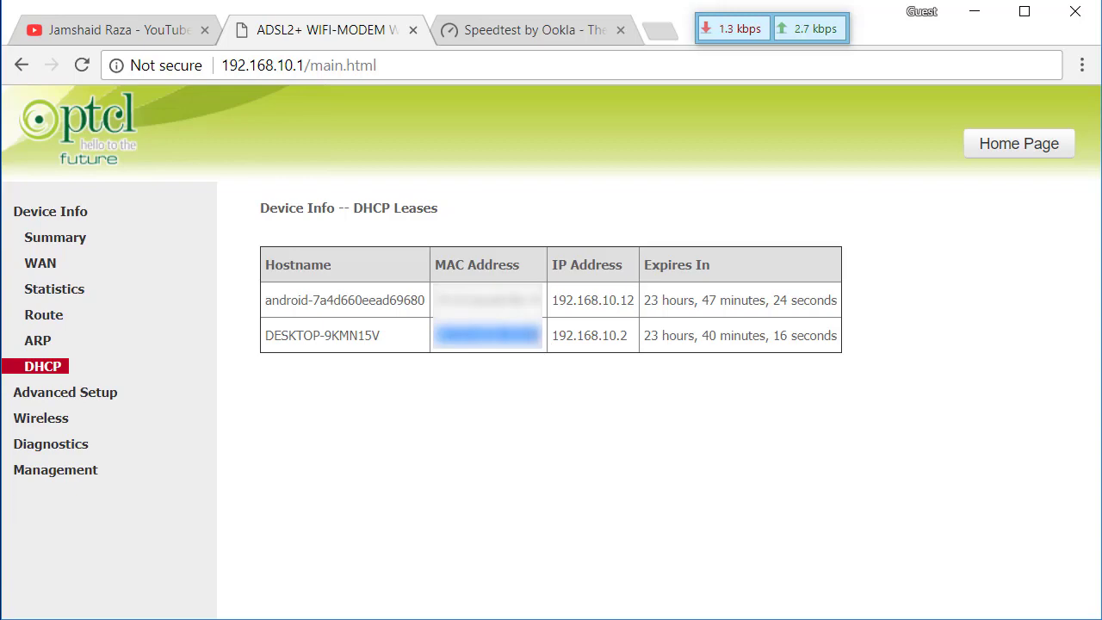
{"action": "left_click", "coordinate": [129, 389]}
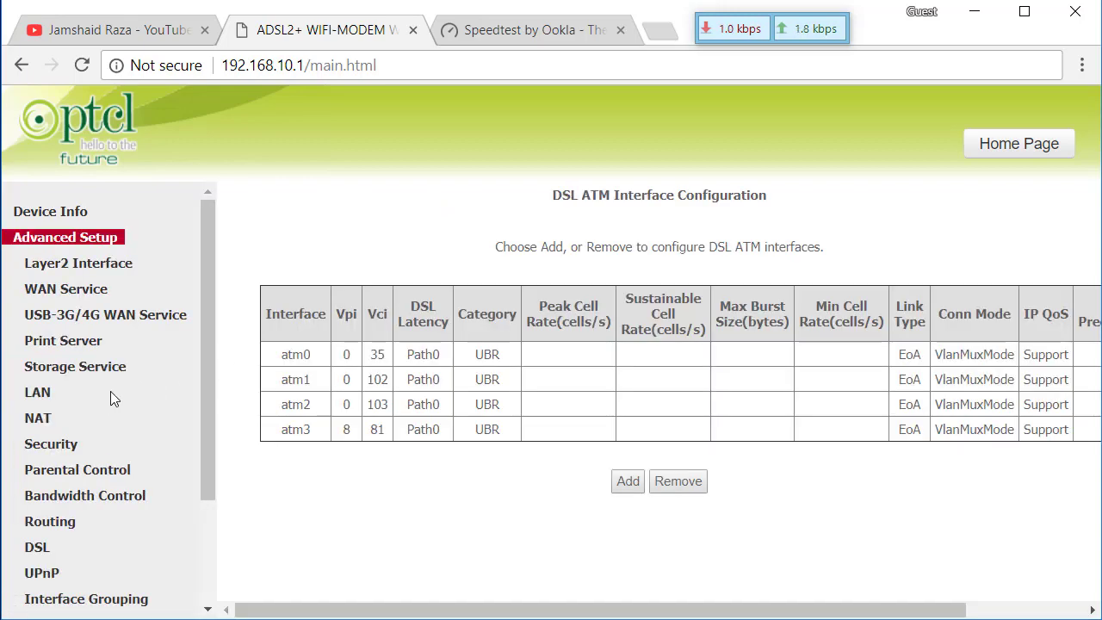
{"action": "left_click", "coordinate": [81, 392]}
{"action": "scroll", "coordinate": [319, 388], "scroll_direction": "down", "scroll_amount": 4}
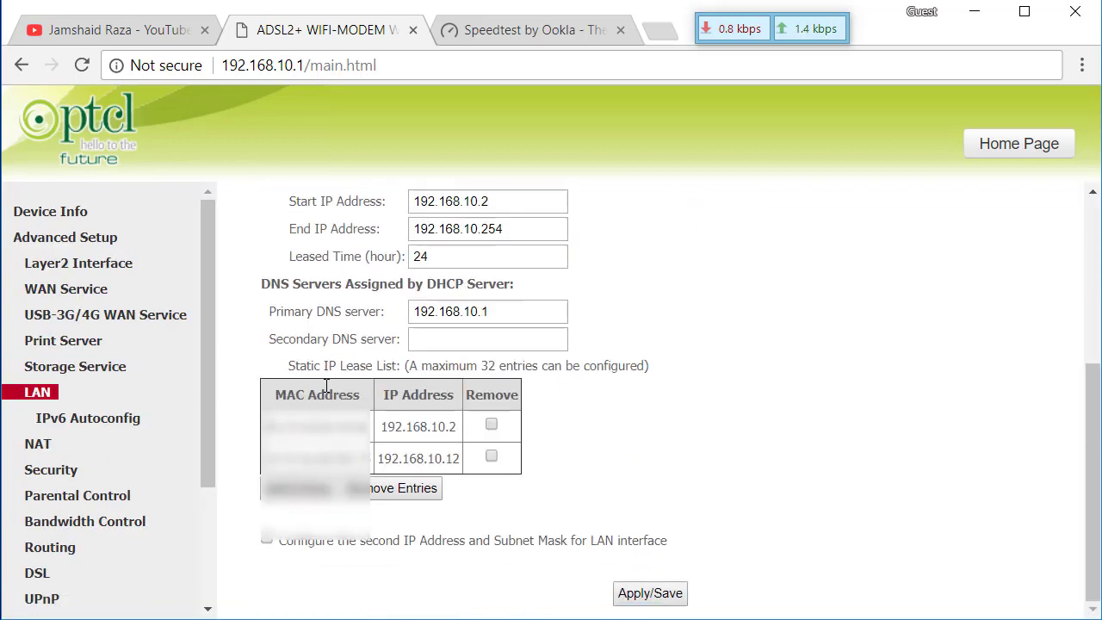
{"action": "left_click", "coordinate": [320, 494]}
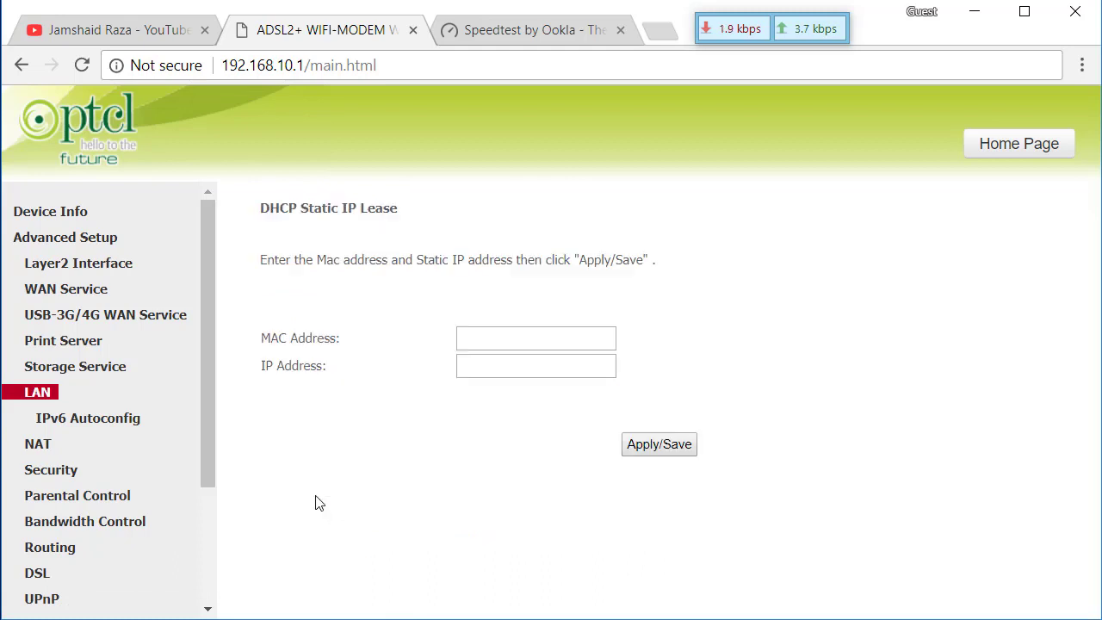
{"action": "right_click", "coordinate": [514, 345]}
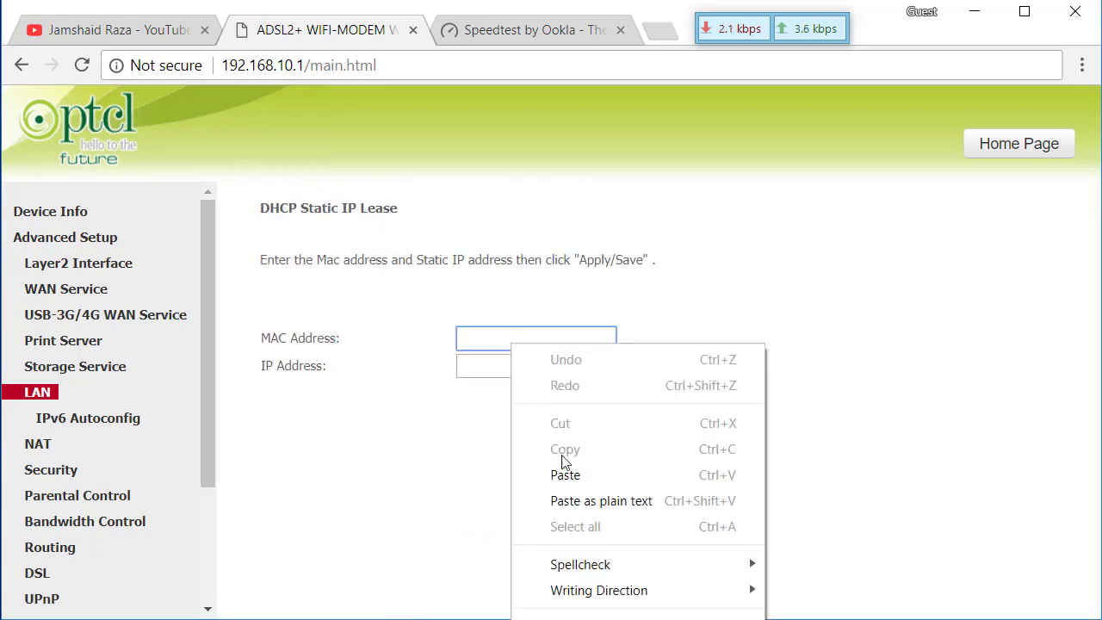
{"action": "left_click", "coordinate": [450, 474]}
{"action": "left_click", "coordinate": [481, 370]}
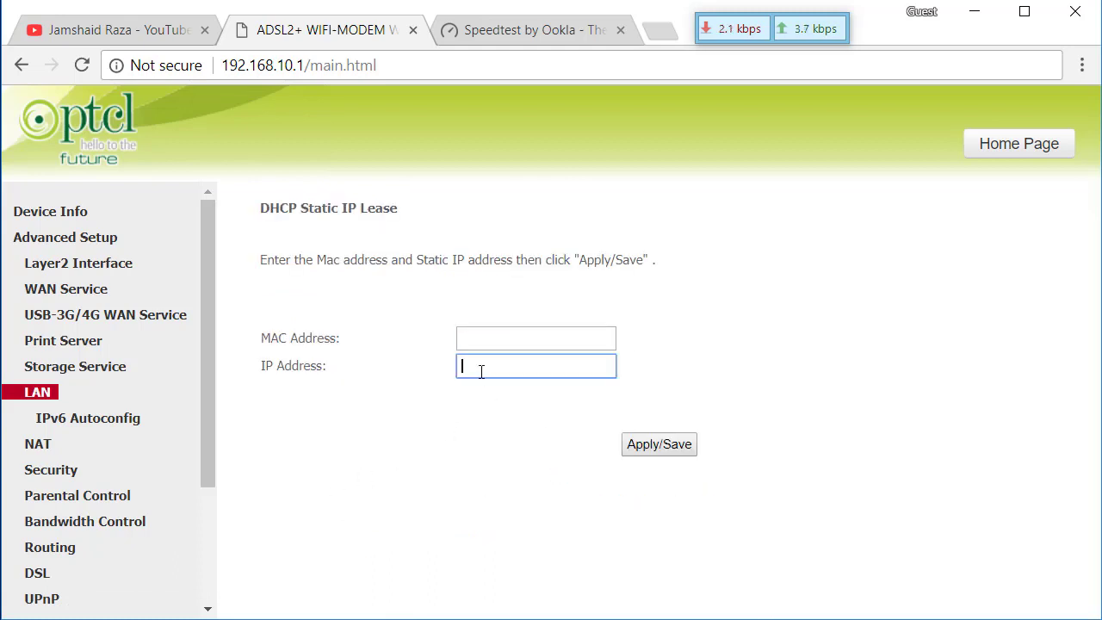
{"action": "type", "text": "192.168.10"}
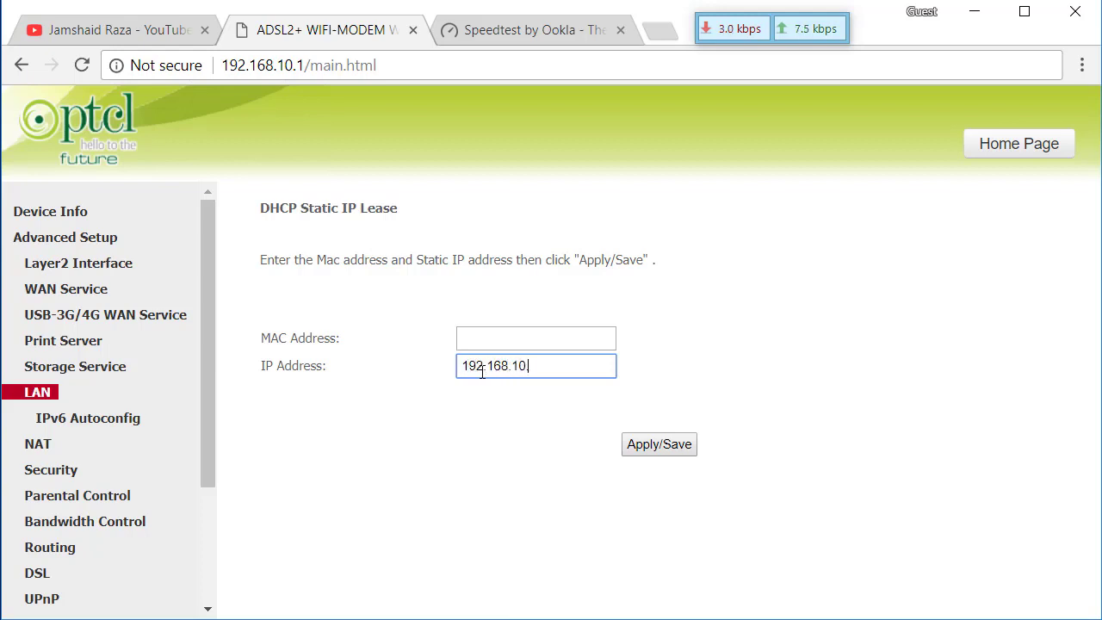
{"action": "type", "text": ".2"}
{"action": "left_click", "coordinate": [55, 397]}
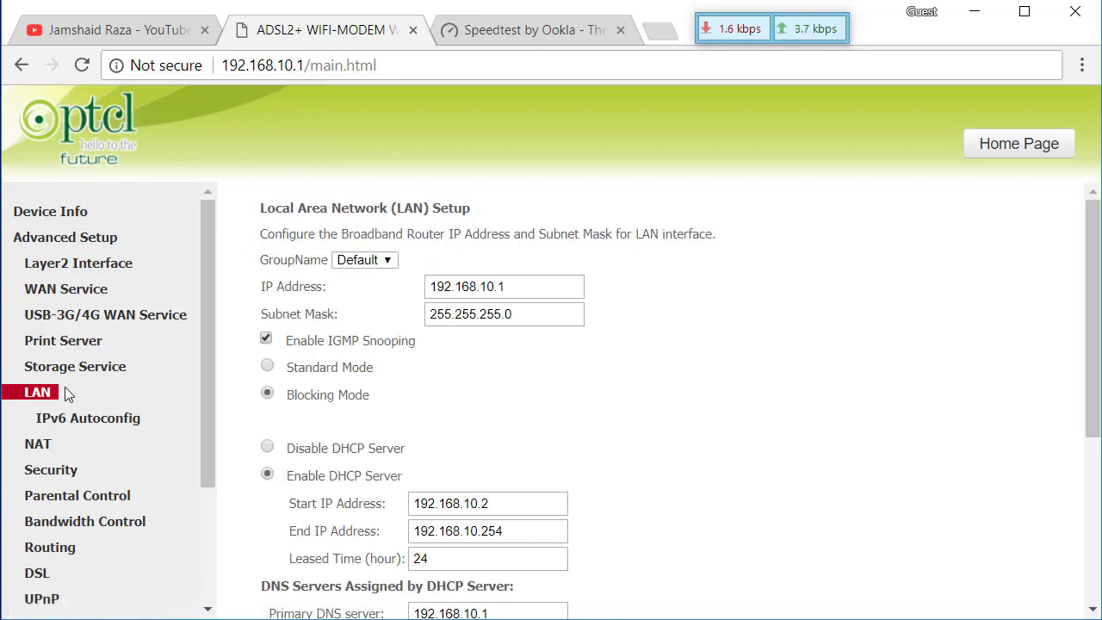
- Return to Bandwidth Control and bring the three-rule table and empty form into view
{"action": "scroll", "coordinate": [499, 460], "scroll_direction": "down", "scroll_amount": 4}
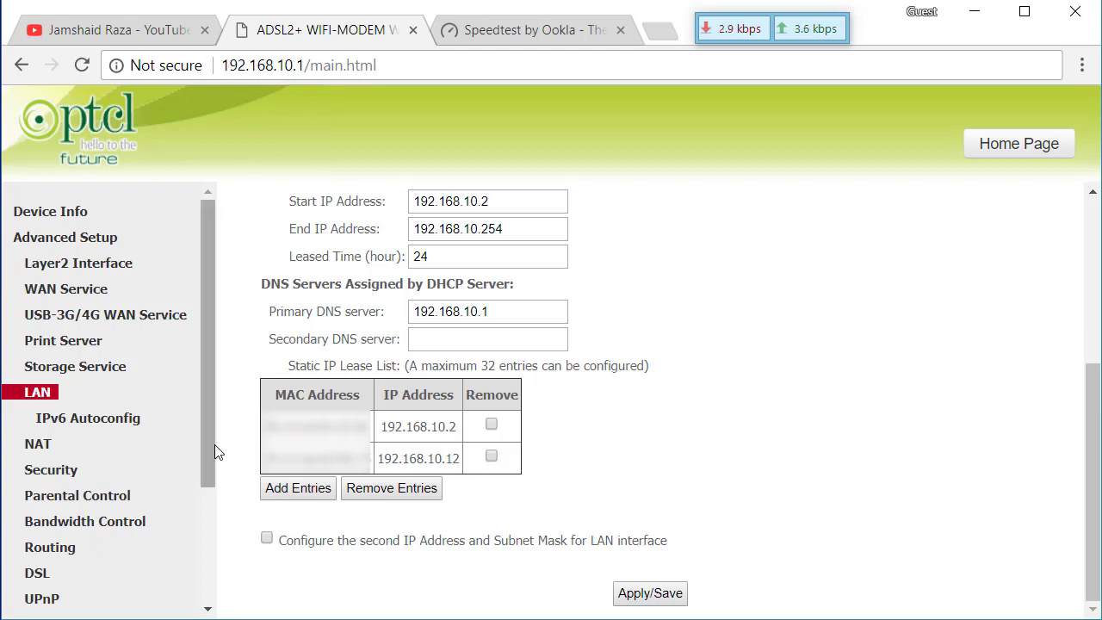
{"action": "left_click", "coordinate": [107, 528]}
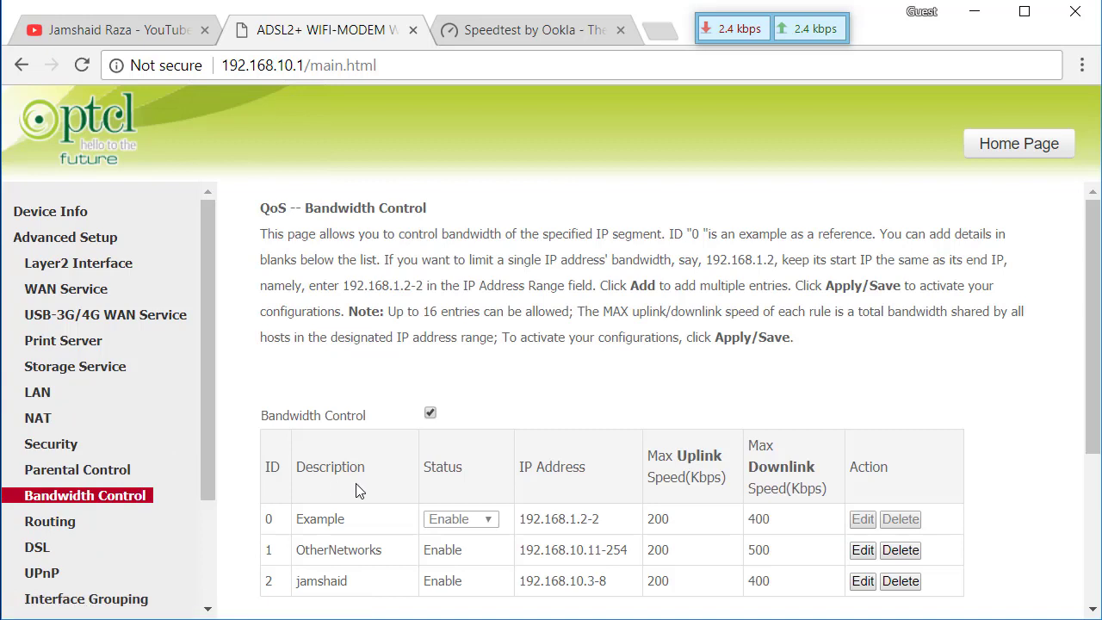
{"action": "scroll", "coordinate": [356, 487], "scroll_direction": "down", "scroll_amount": 2}
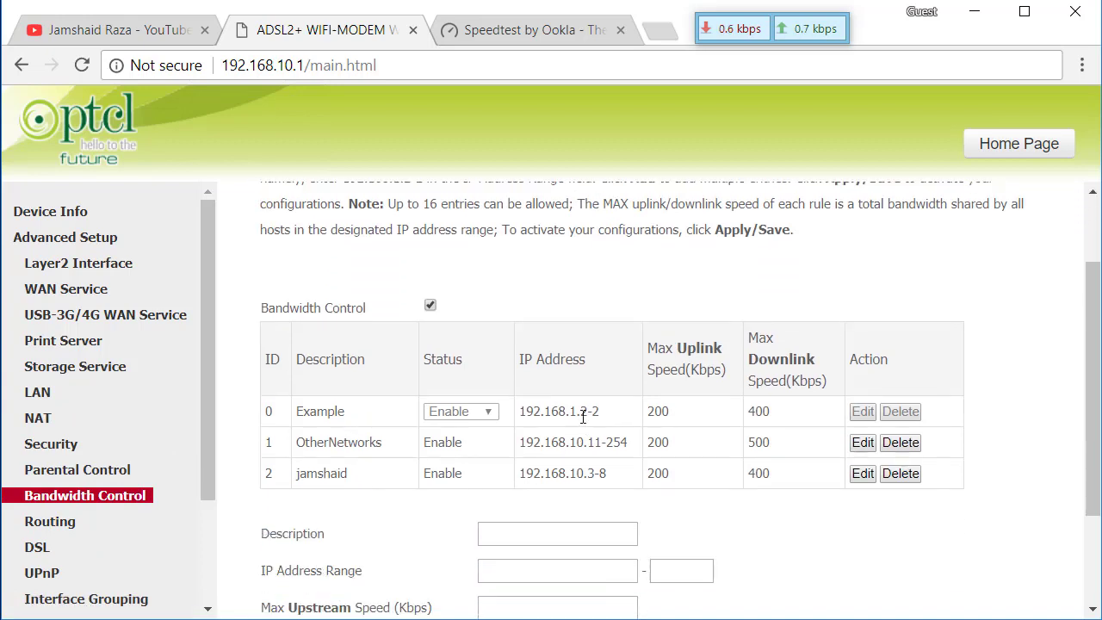